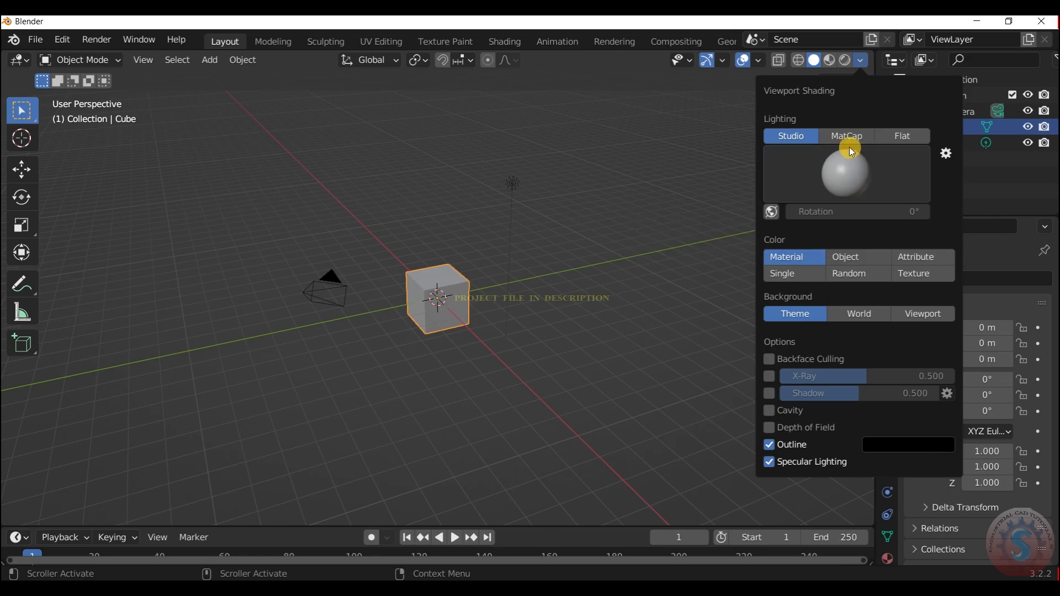
Step: Set the viewport lighting to MatCap in the solid shading options
left_click(846, 136)
left_click(846, 171)
left_click(754, 236)
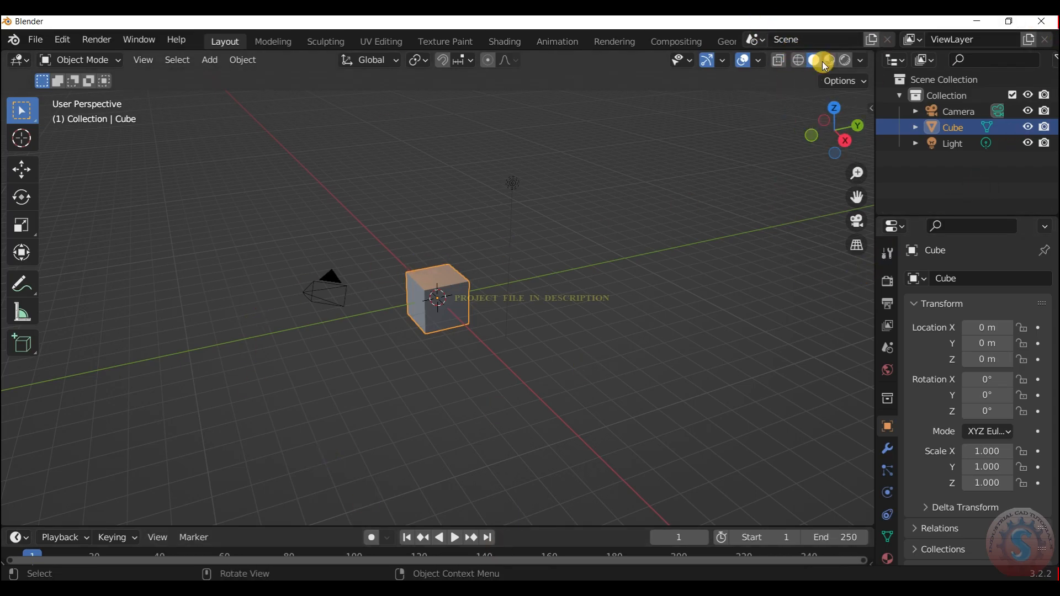
Step: Enable Shadow and Cavity in the viewport shading options, with the cavity type set to Both
left_click(860, 61)
left_click(769, 376)
left_click(770, 397)
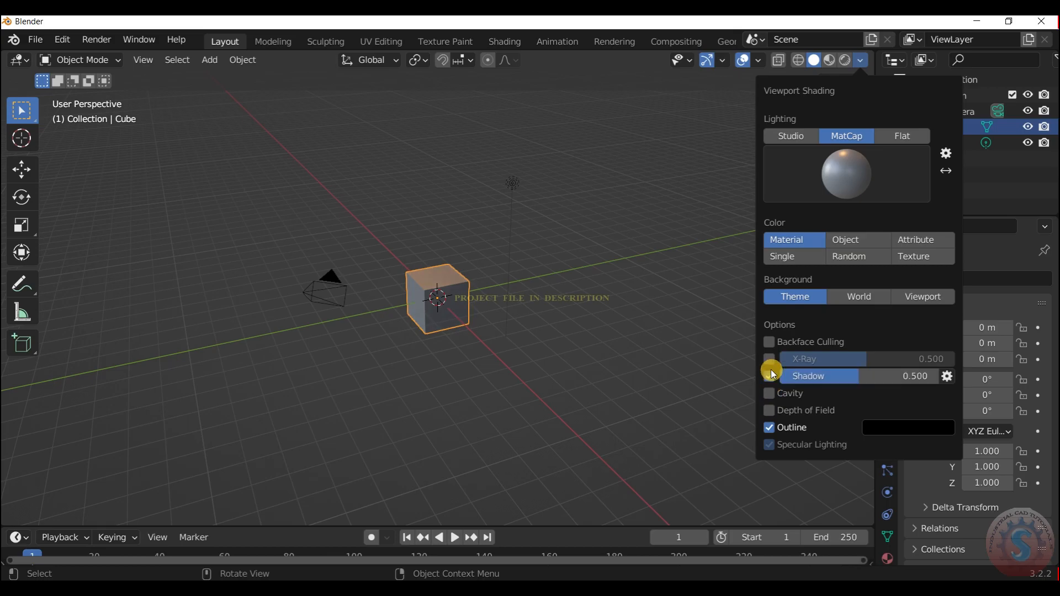
left_click(771, 396)
left_click(770, 396)
left_click(919, 393)
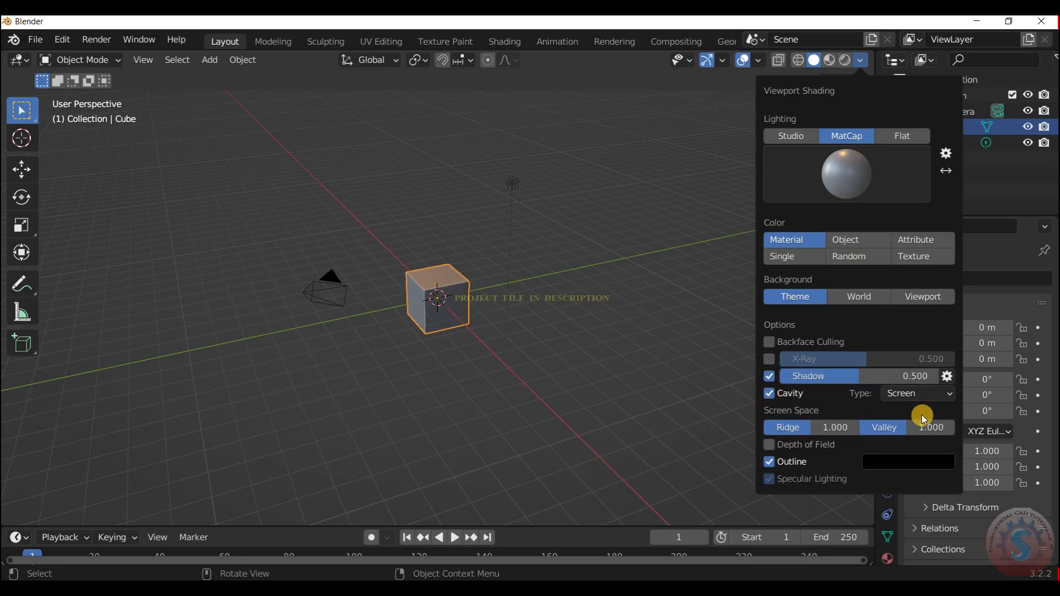
left_click(918, 442)
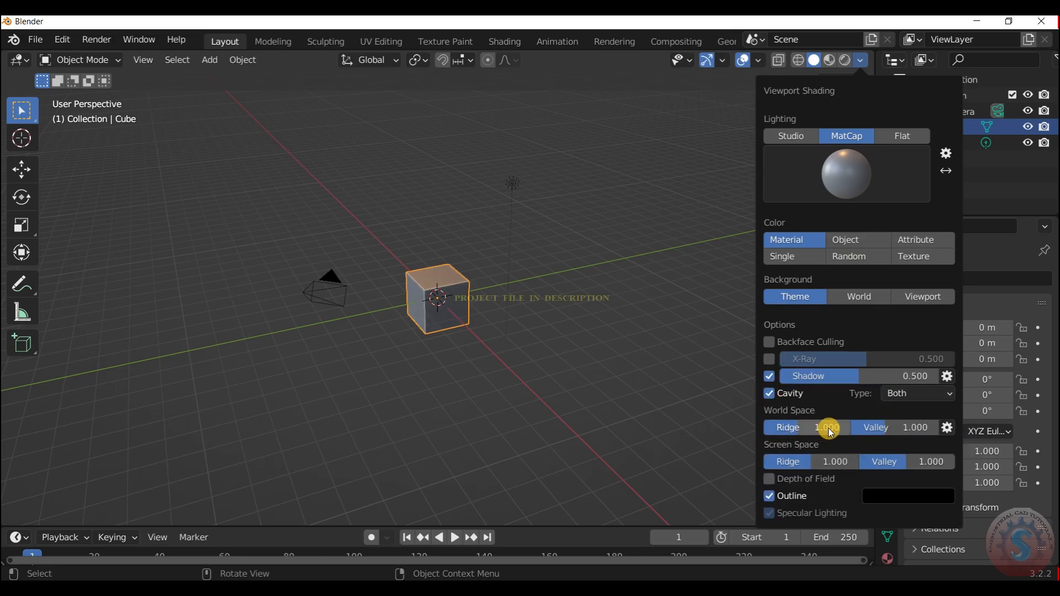
scroll(492, 296, "up", 5)
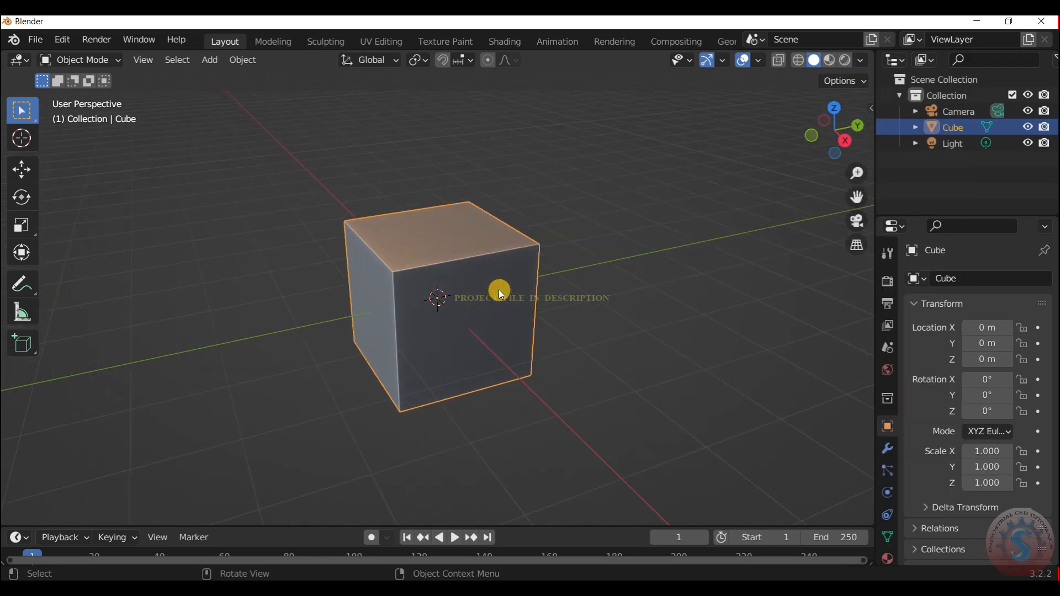
left_click_drag(851, 131, 848, 97)
left_click(860, 59)
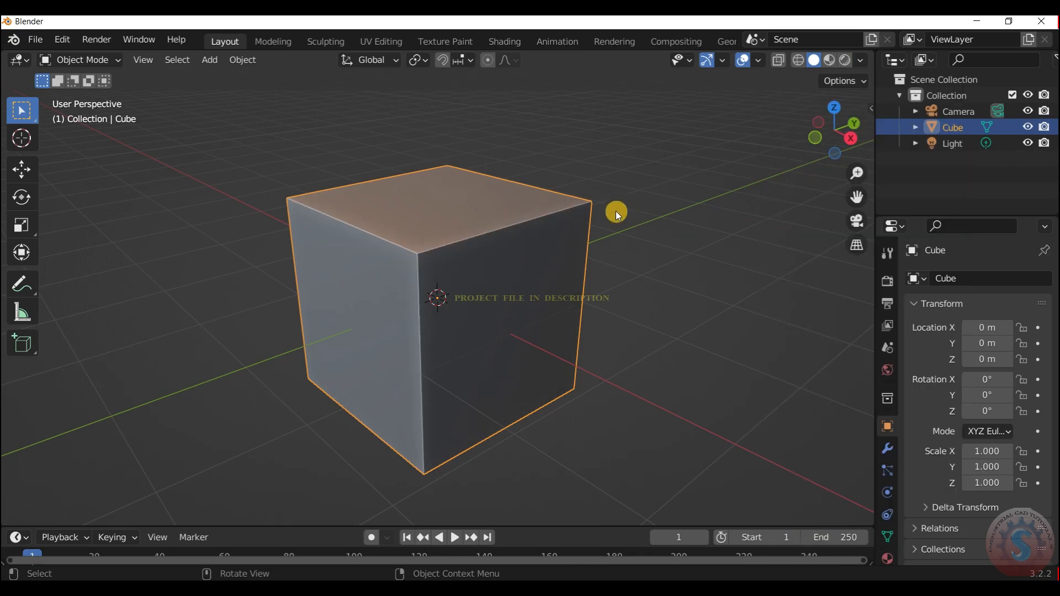
Step: Save the scene to the Desktop as untitled.blend
scroll(603, 203, "down", 4)
key("ctrl+s")
left_click(762, 513)
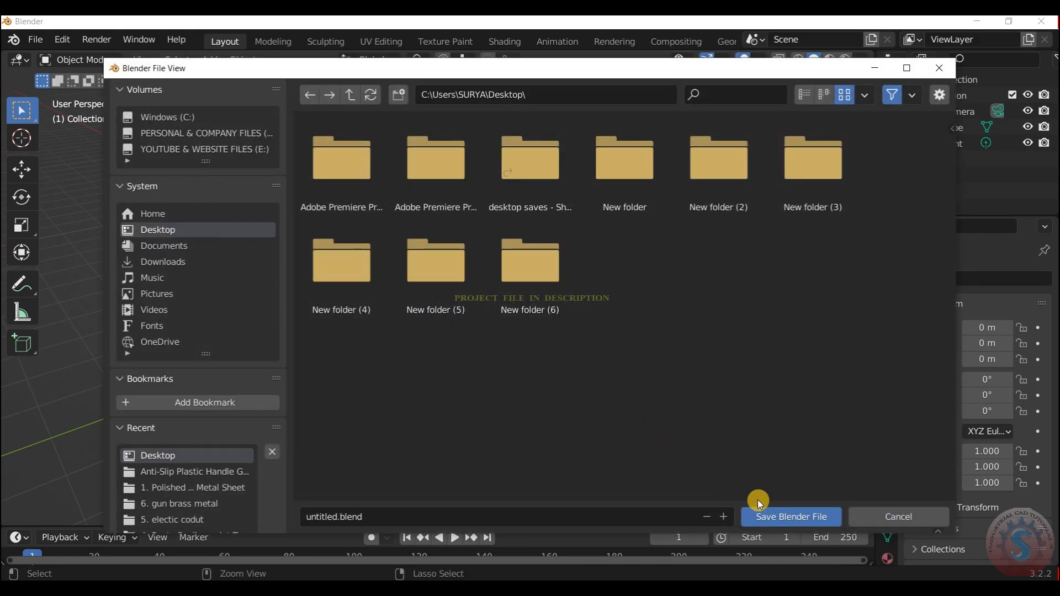
Step: Hide the camera and the light in the scene and save the file again
scroll(678, 183, "down", 3)
left_click(416, 257, "shift")
key("h")
scroll(455, 210, "up", 1)
key("ctrl+s")
scroll(496, 212, "up", 1)
scroll(564, 212, "down", 3)
scroll(439, 286, "up", 5)
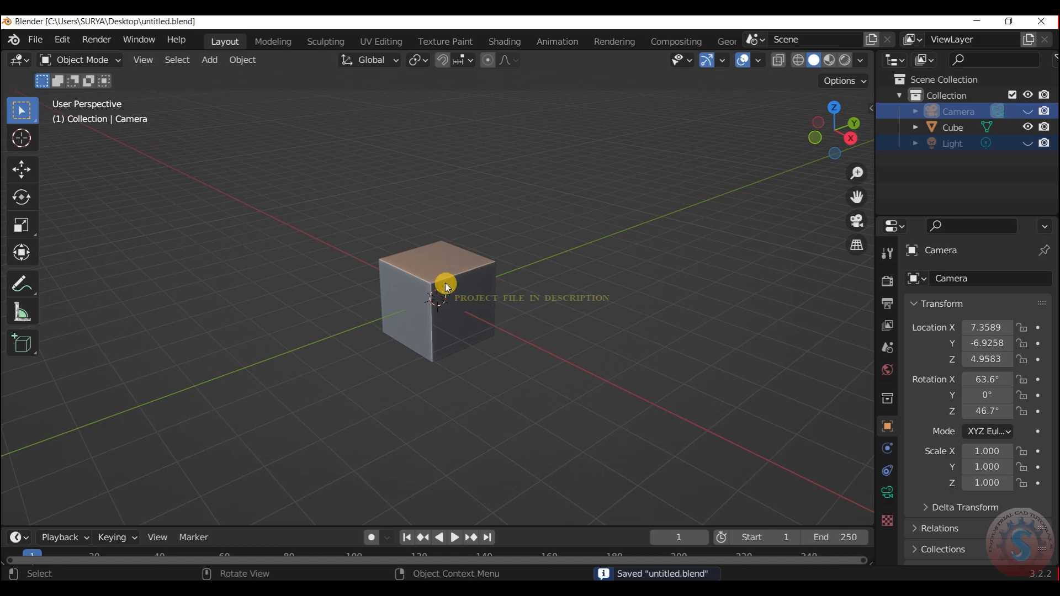
scroll(607, 221, "down", 2)
scroll(816, 135, "up", 2)
left_click_drag(816, 134, 855, 123)
scroll(767, 122, "up", 2)
left_click(87, 57)
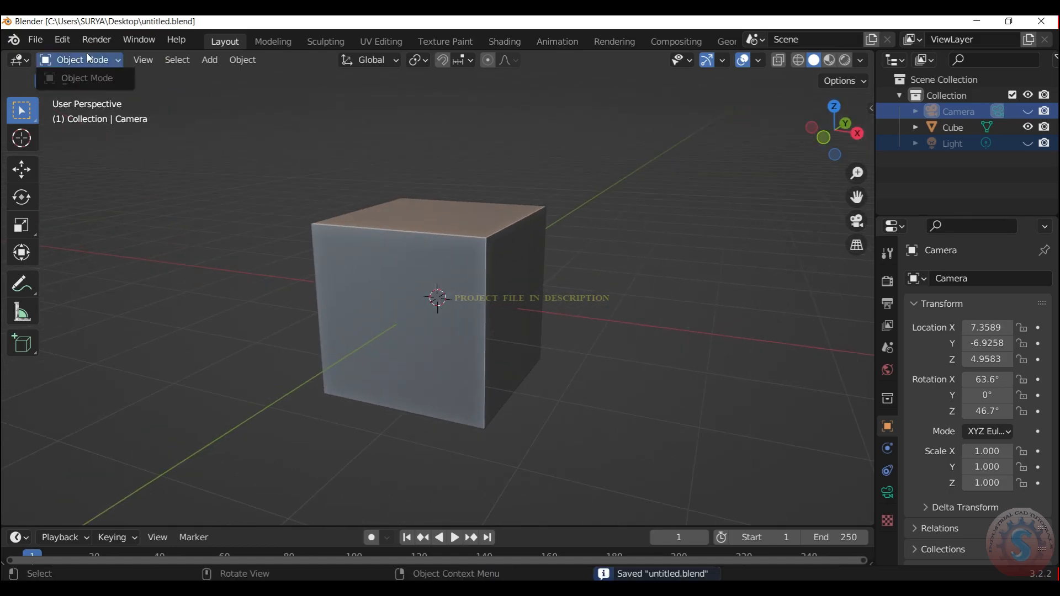
scroll(530, 152, "down", 4)
key("KP_1")
key("KP_0")
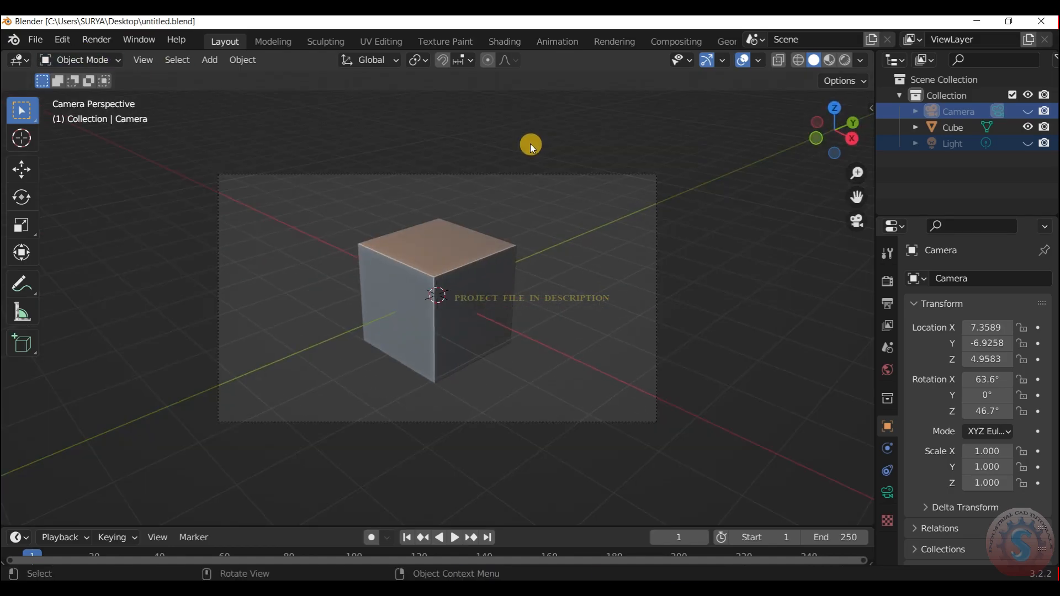
Step: Enter Edit Mode on the cube and add three evenly spaced loop cuts running parallel to the X axis across its top
left_click(508, 270)
left_click(94, 64)
left_click(97, 91)
scroll(466, 276, "up", 2)
key("ctrl+r")
scroll(466, 269, "up", 1)
scroll(467, 268, "up", 1)
left_click(467, 268)
left_click(529, 191)
scroll(497, 187, "up", 1)
left_click_drag(818, 142, 824, 145)
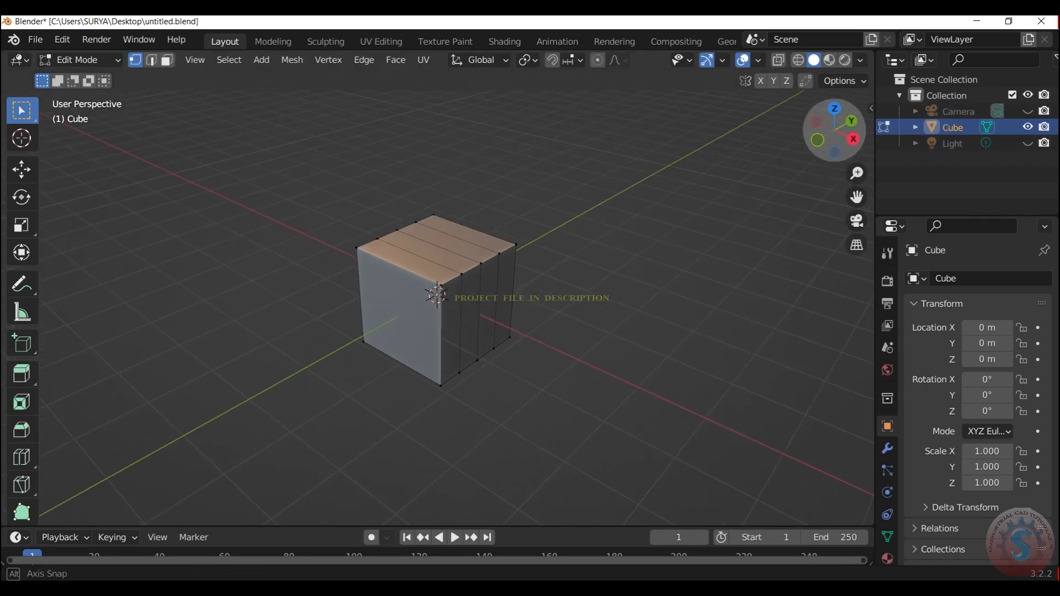
Step: Switch to edge selection and raise the middle edge on the cube's top face along Z
left_click(152, 61)
scroll(502, 232, "up", 3)
left_click(518, 231)
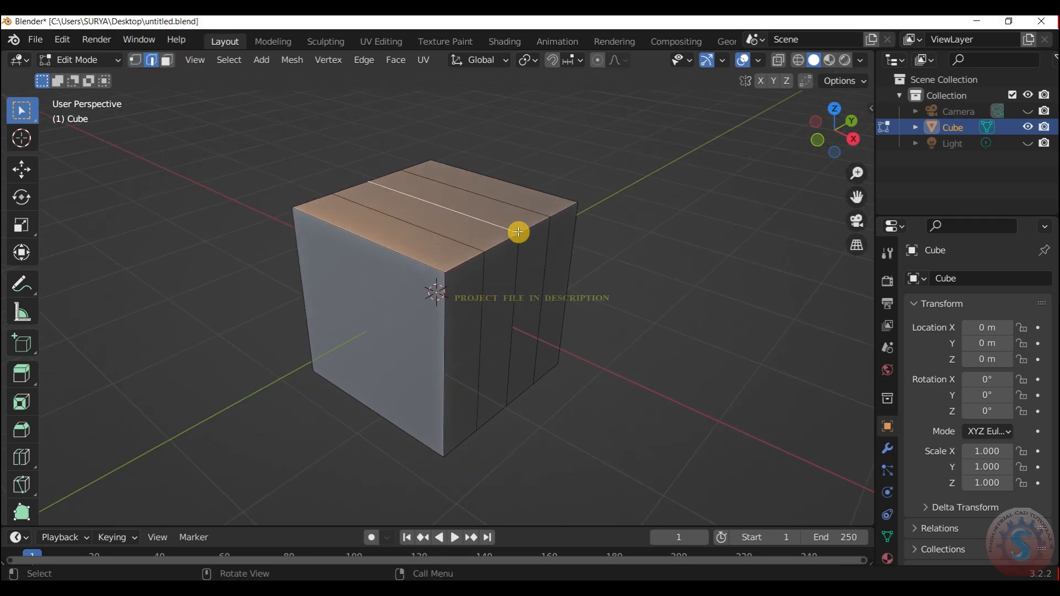
key("g")
key("z")
left_click(535, 199)
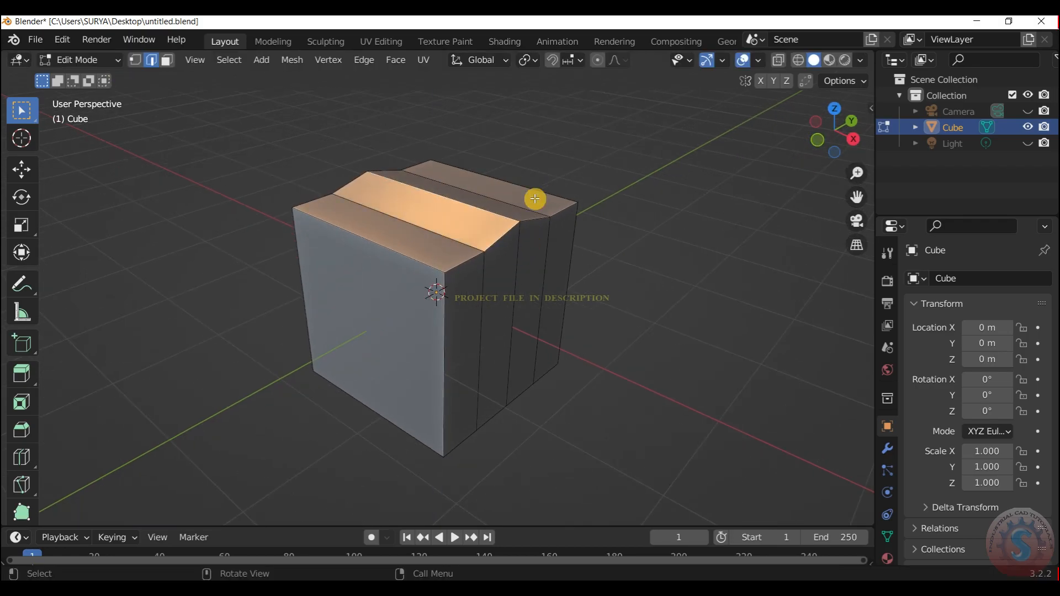
Step: Select the two top edges flanking the middle ridge and raise them along Z to round the top
left_click(533, 210, "shift")
left_click(459, 246)
left_click(566, 151)
left_click(495, 198, "shift")
left_click(548, 165)
left_click(502, 198, "shift")
left_click(502, 200)
left_click(429, 234, "shift")
key("g")
key("z")
left_click(520, 220)
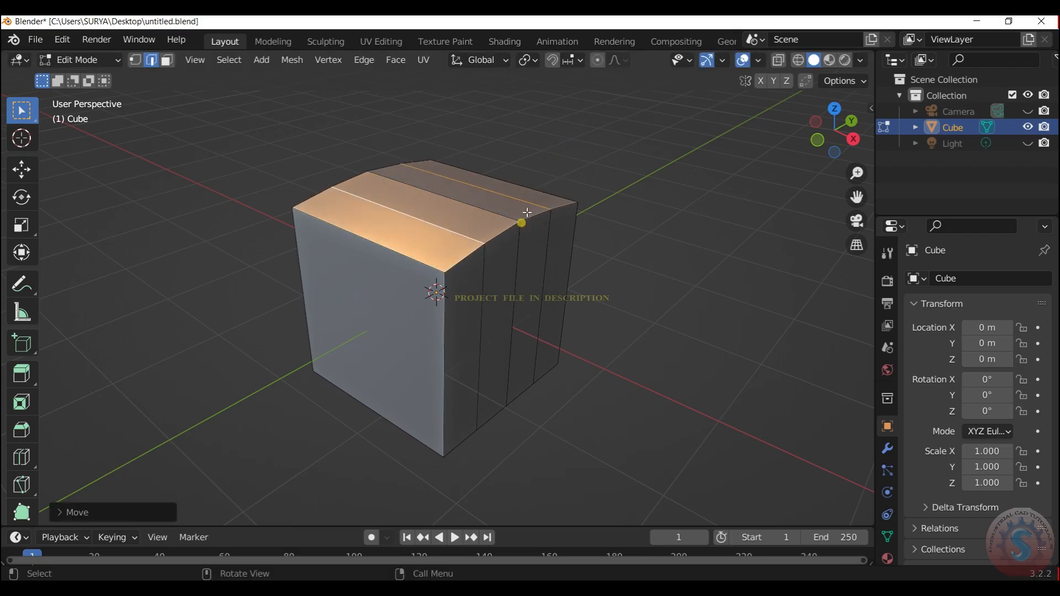
Step: Move the middle vertical edge on the cube's positive X side outward along X by about 0.05 m
left_click_drag(818, 135, 841, 107)
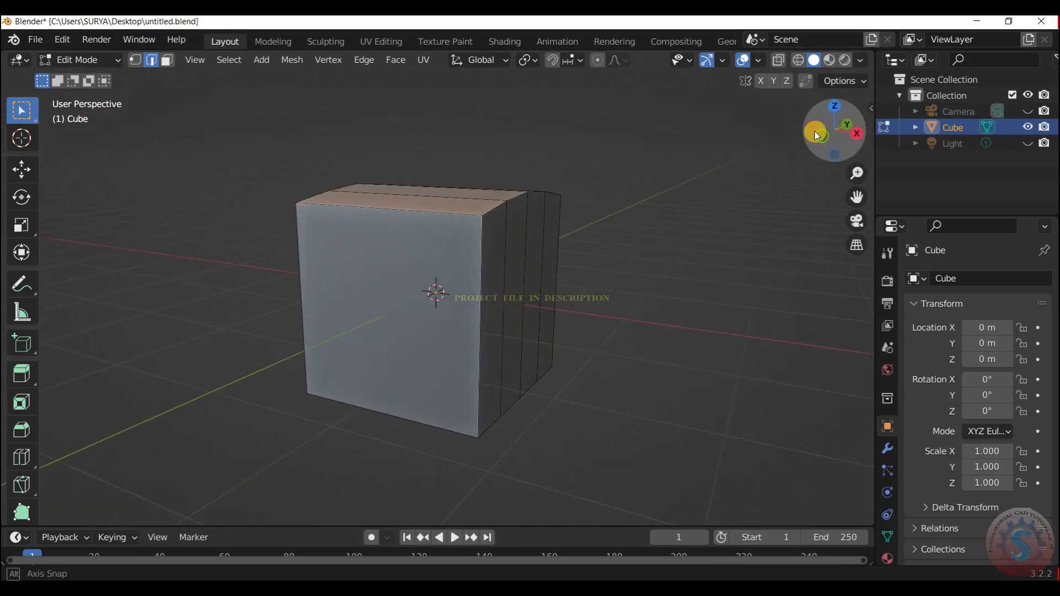
key("g")
key("x")
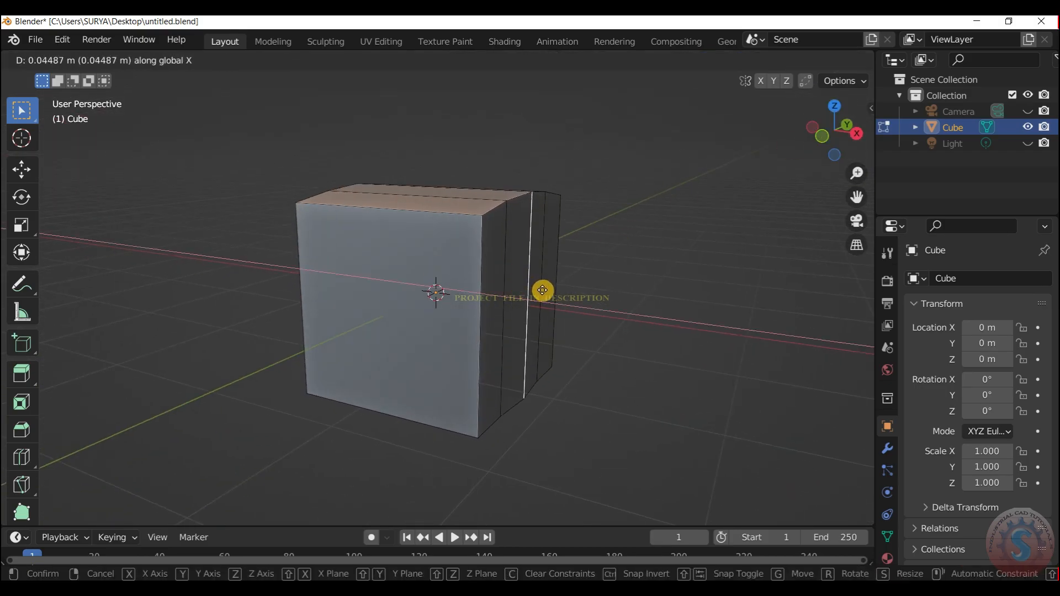
left_click(544, 290)
Step: Move the two vertical edges beside the middle one on the positive X side outward along X by about 0.11 m
left_click_drag(822, 115, 823, 146)
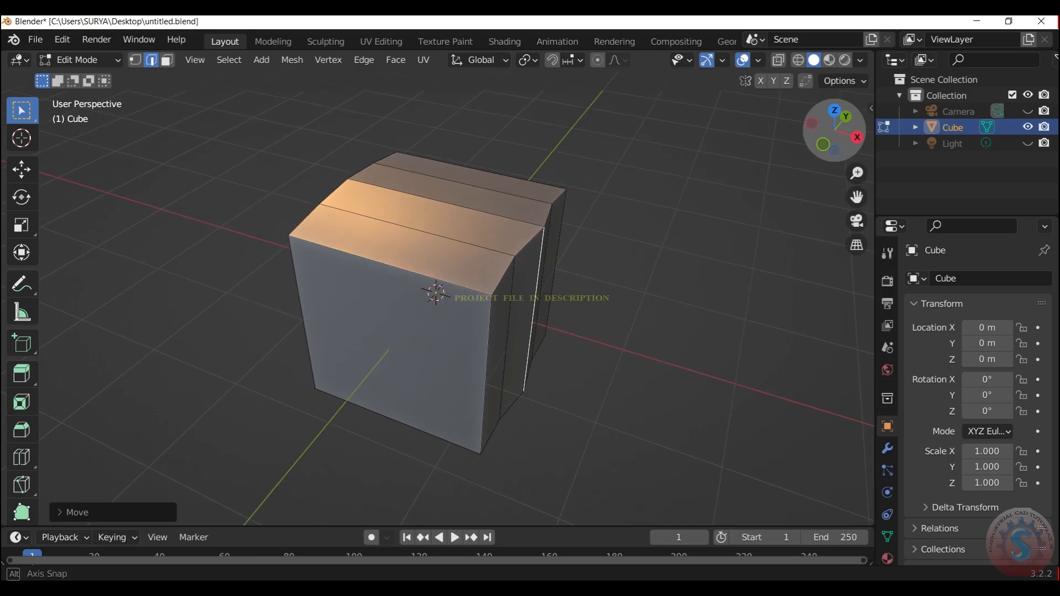
left_click(552, 220)
left_click(514, 296, "shift")
key("g")
key("x")
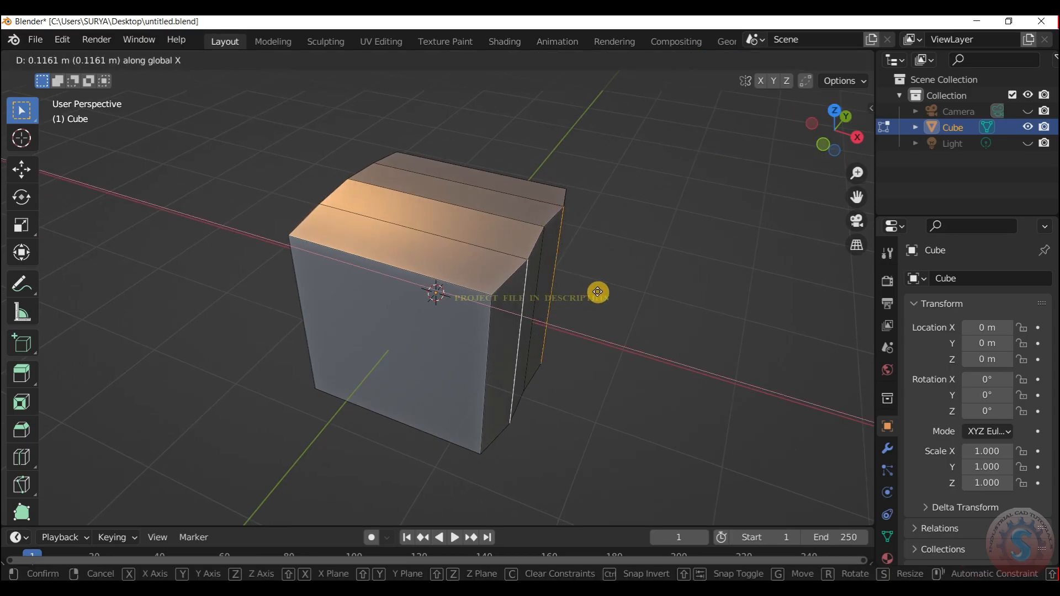
left_click(593, 290)
Step: Move the middle vertical edge on the cube's negative X side outward along X by about 0.06 m
left_click_drag(820, 124, 861, 115)
left_click(754, 165)
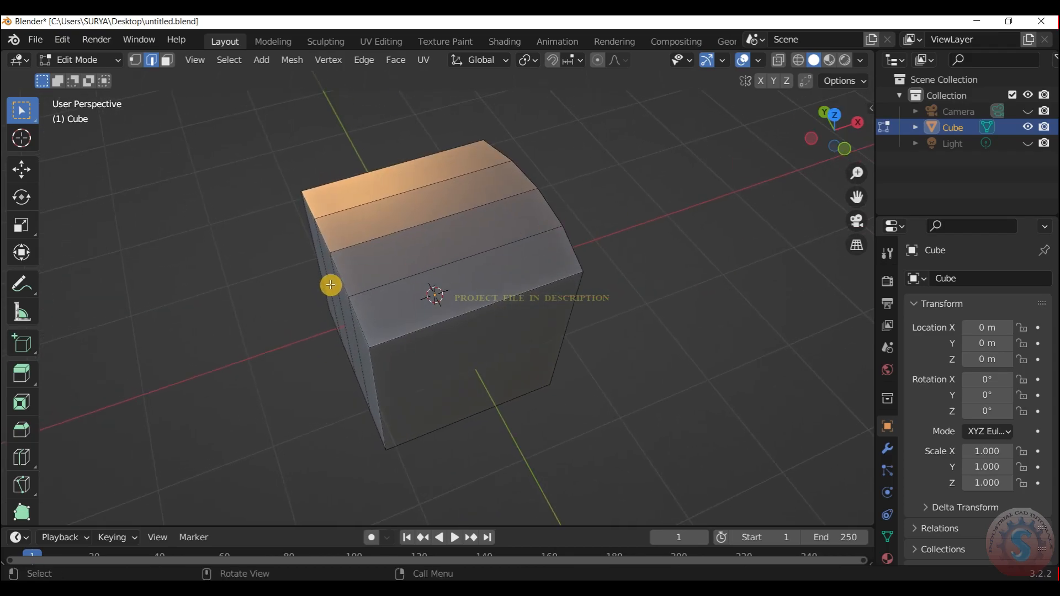
key("g")
key("x")
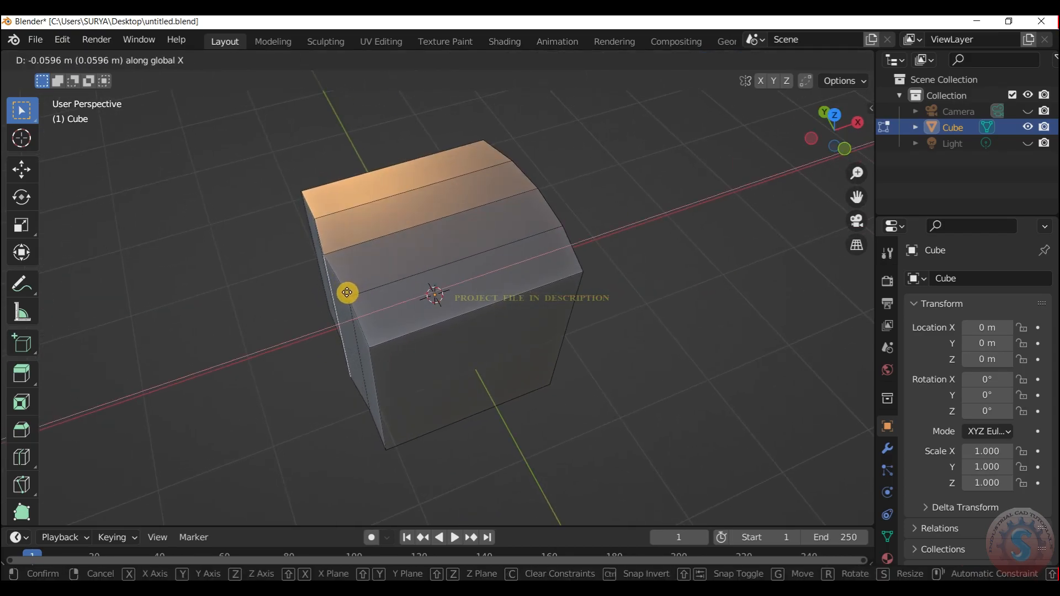
left_click(348, 294)
Step: Move the two vertical edges beside the middle one on the negative X side outward along X by about 0.05 m
left_click(349, 310)
left_click(317, 237, "shift")
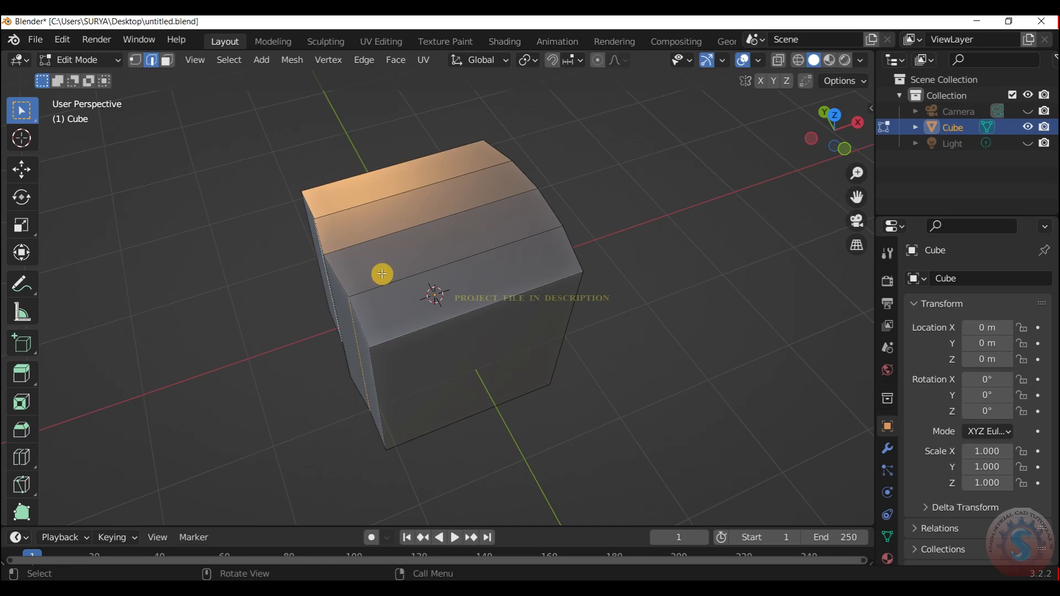
key("g")
key("x")
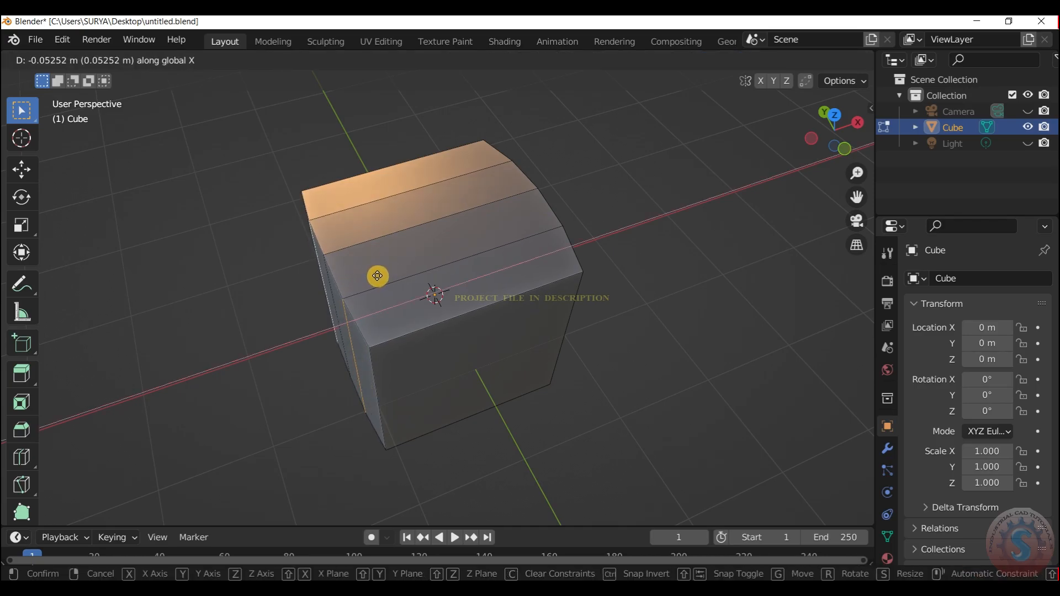
left_click(375, 276)
Step: Select all the faces on the cube's underside in face selection and delete them
left_click_drag(834, 130, 878, 88)
left_click(108, 65)
left_click(99, 80)
left_click(798, 159)
left_click_drag(830, 117, 497, 272)
left_click(82, 60)
left_click(83, 92)
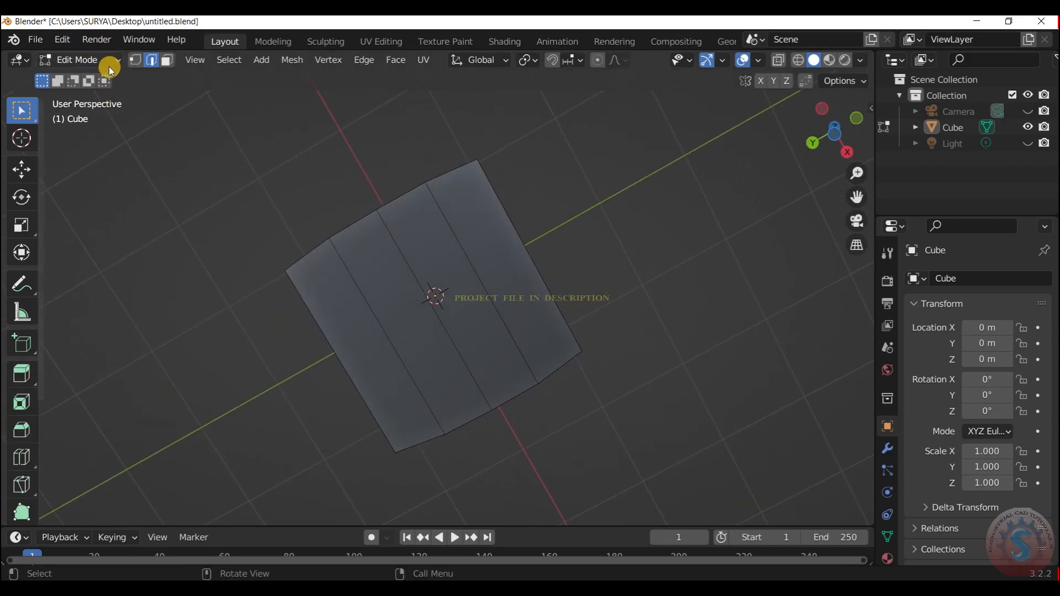
left_click(451, 221)
mouse_move(502, 297)
left_mouse_down("shift")
mouse_move(428, 352)
mouse_move(407, 345)
left_mouse_up("shift")
key("x")
left_click(411, 381)
mouse_move(824, 138)
left_mouse_down()
mouse_move(795, 128)
mouse_move(812, 143)
left_mouse_up()
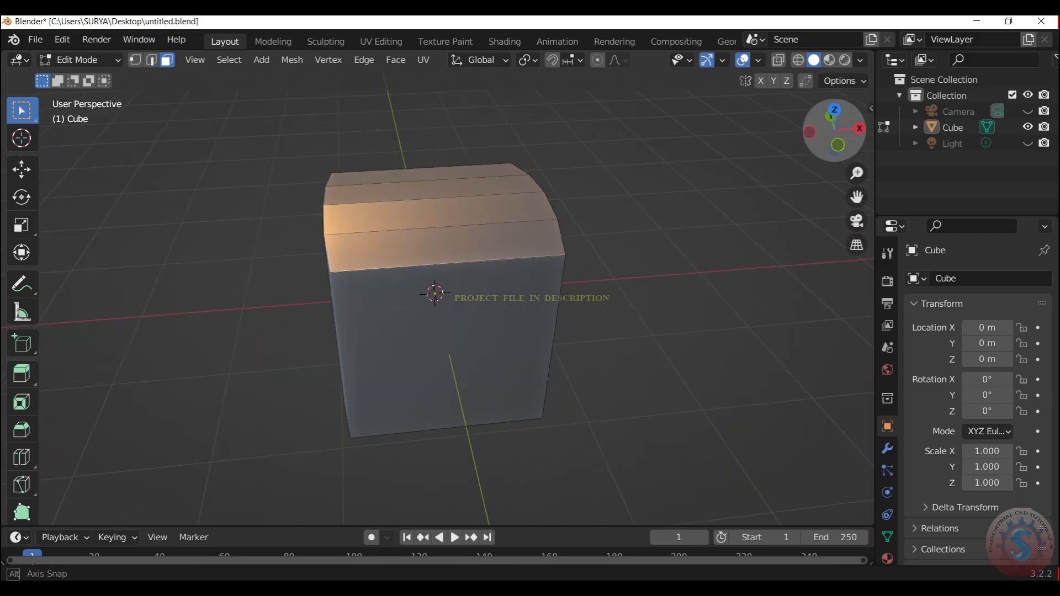
left_click(76, 58)
left_click(85, 77)
left_click(87, 57)
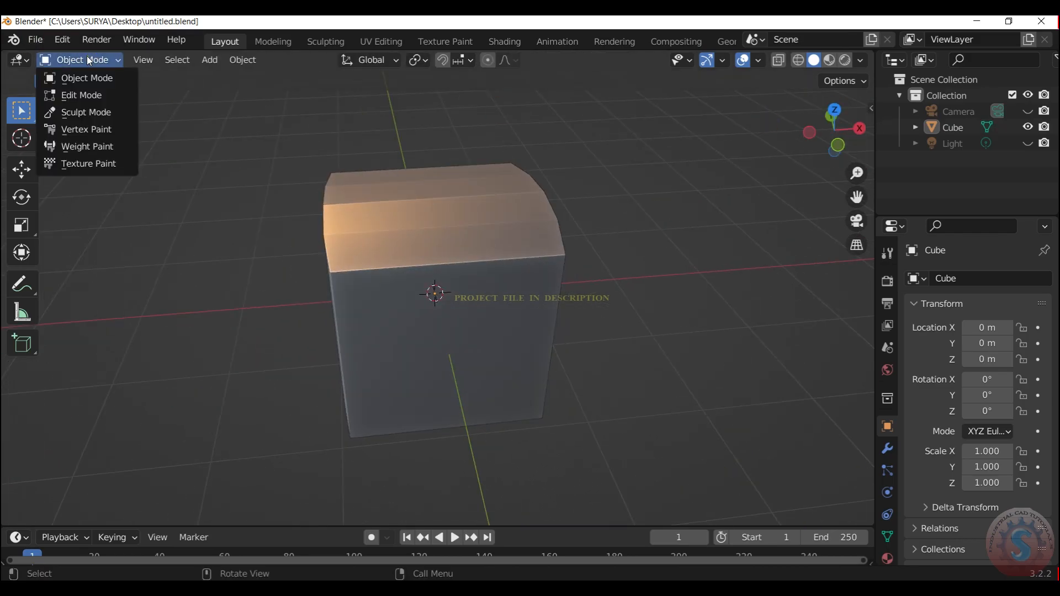
left_click(87, 94)
Step: Add a Subdivision Surface modifier to the cube
left_click_drag(838, 108, 845, 124)
left_click(887, 448)
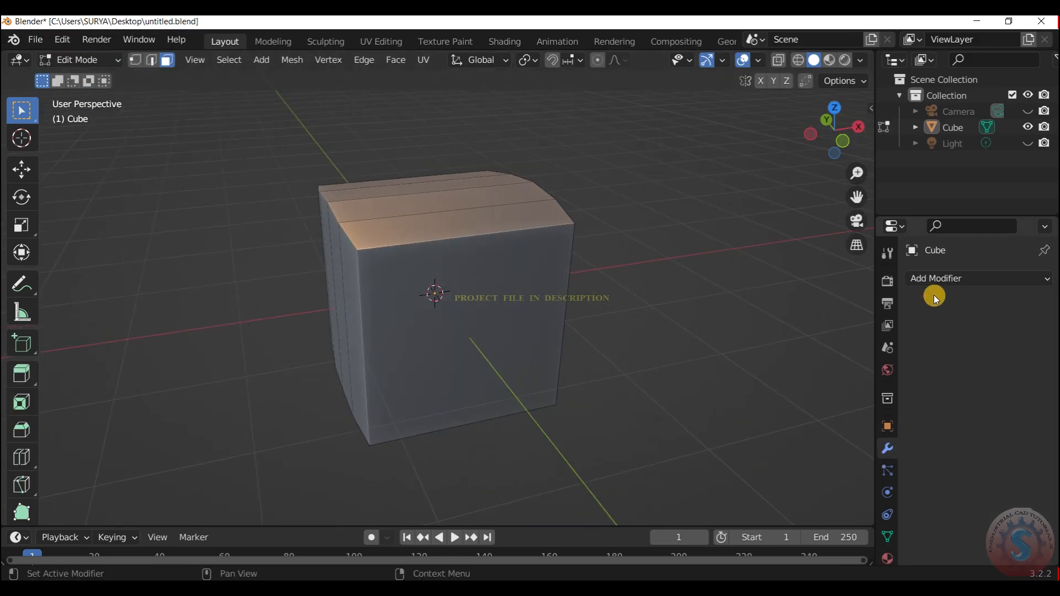
left_click(938, 278)
scroll(739, 544, "down", 1)
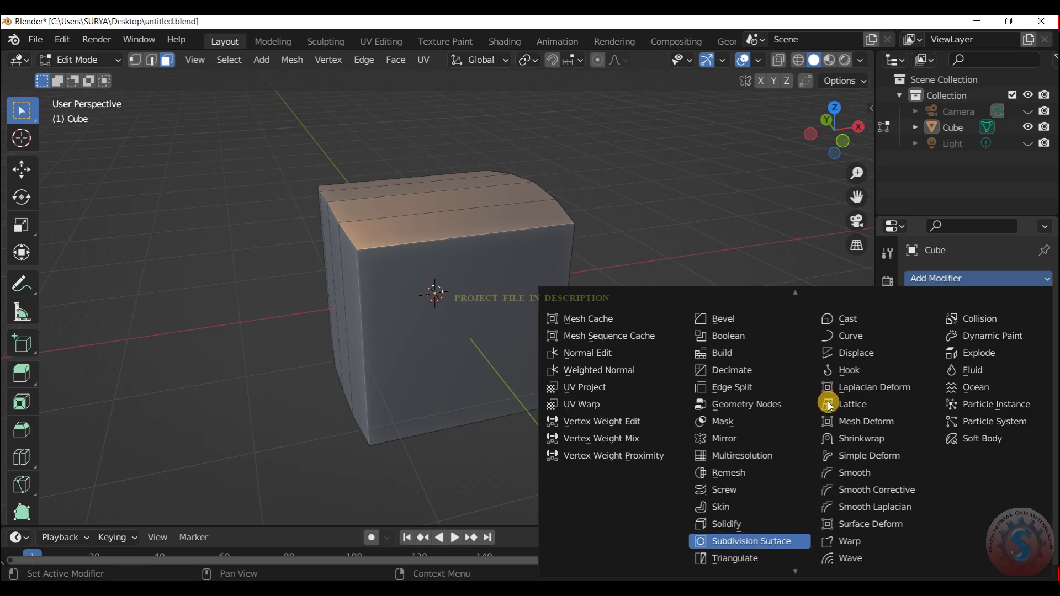
key("Return")
Step: Set the Subdivision Surface modifier's viewport and render levels to 3
left_click(1003, 351)
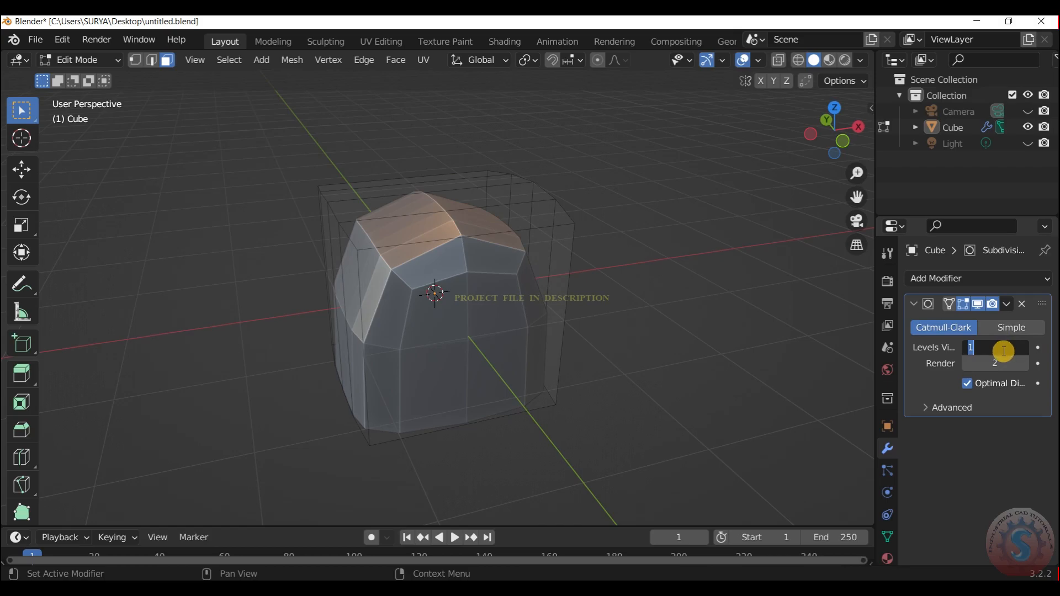
type("3")
key("Return")
left_click(985, 358)
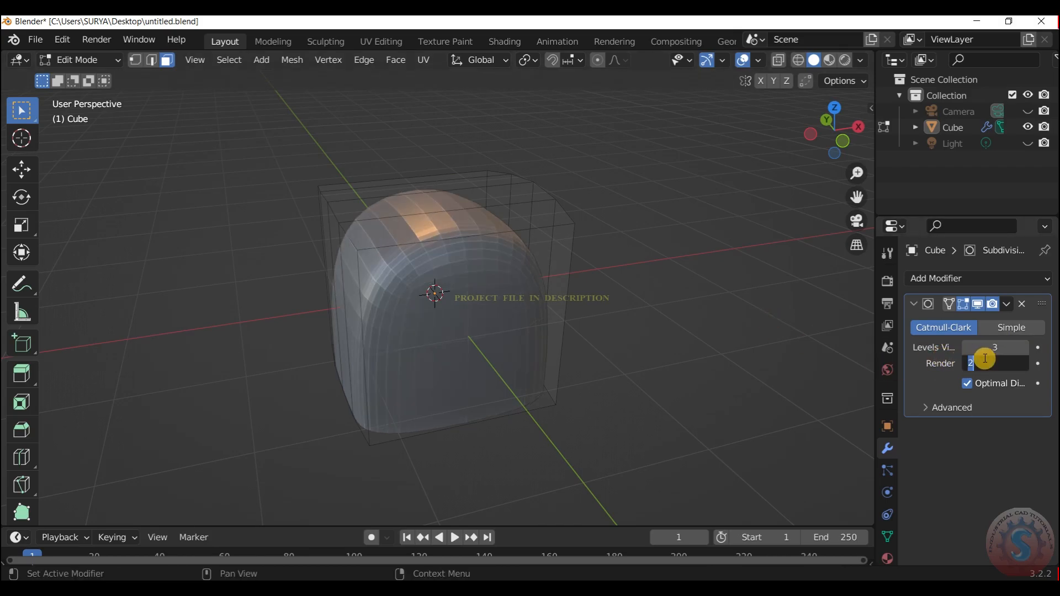
left_click(692, 263)
Step: Return to Object Mode and apply smooth shading to the subdivided cube
left_click(88, 59)
left_click(94, 78)
right_click(428, 231)
left_click(426, 226)
left_click(528, 148)
Step: Scale the smoothed cube along Y to about 0.66 to make it thinner
left_click_drag(813, 128, 873, 143)
left_click(518, 284)
scroll(519, 283, "down", 2)
scroll(767, 139, "up", 2)
left_click_drag(787, 133, 569, 219)
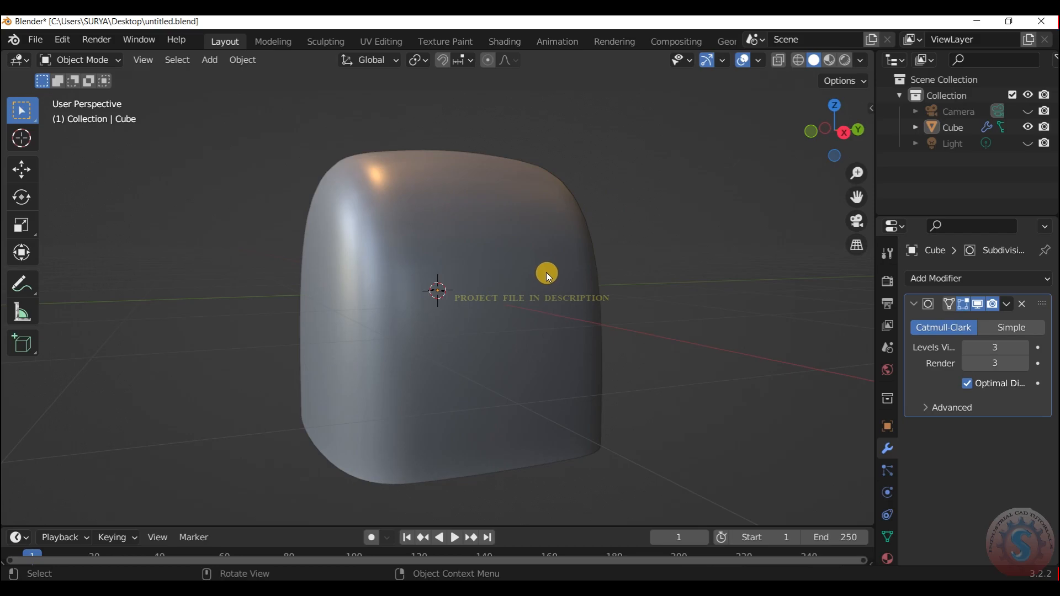
left_click(519, 282)
key("s")
key("y")
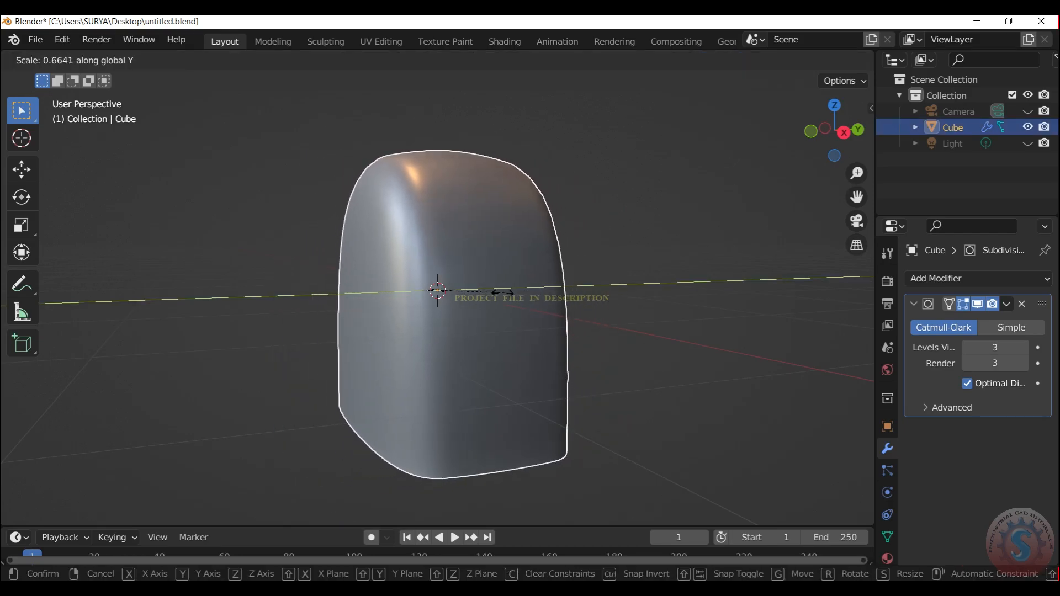
left_click(500, 293)
left_click(673, 198)
Step: Enter Edit Mode on the rounded body with vertex selection and view it through the camera
scroll(772, 160, "up", 1)
left_click_drag(834, 135, 878, 168)
left_click(83, 62)
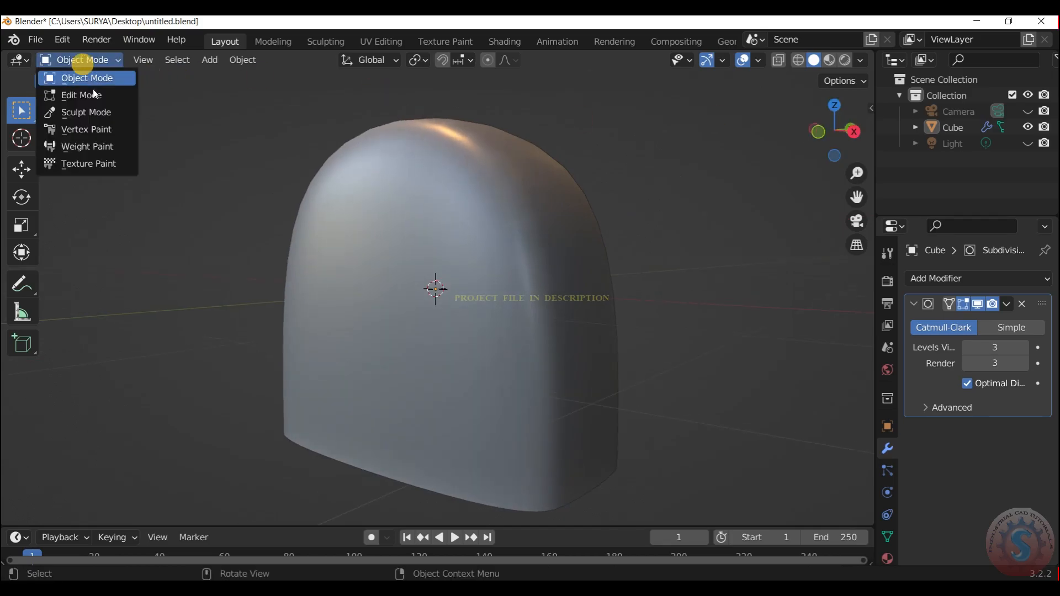
left_click(93, 94)
scroll(765, 160, "down", 2)
left_click_drag(835, 131, 883, 132)
scroll(620, 196, "up", 1)
scroll(606, 202, "down", 1)
scroll(478, 201, "up", 1)
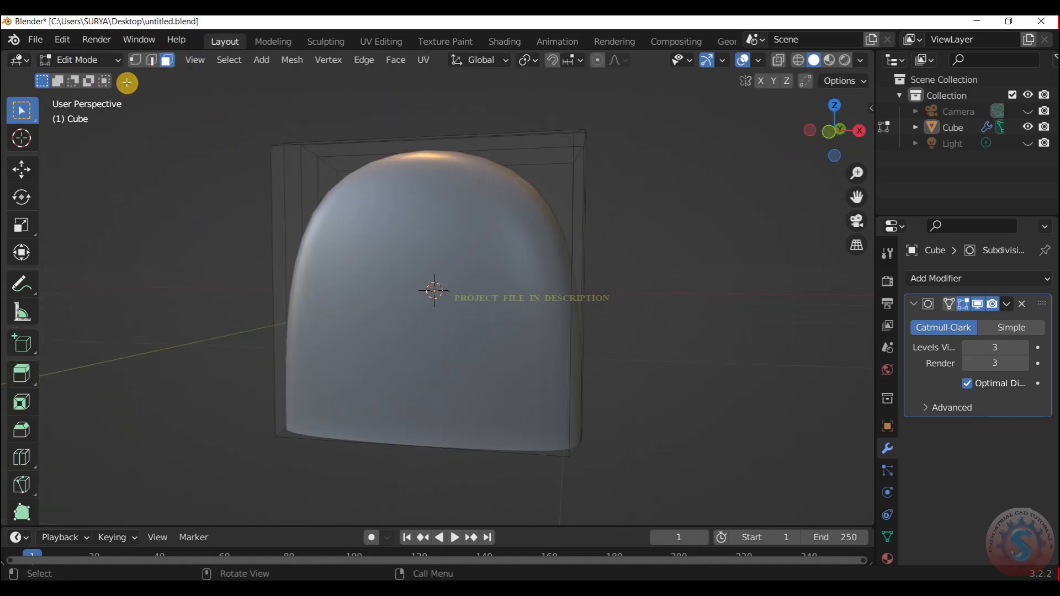
scroll(554, 199, "down", 2)
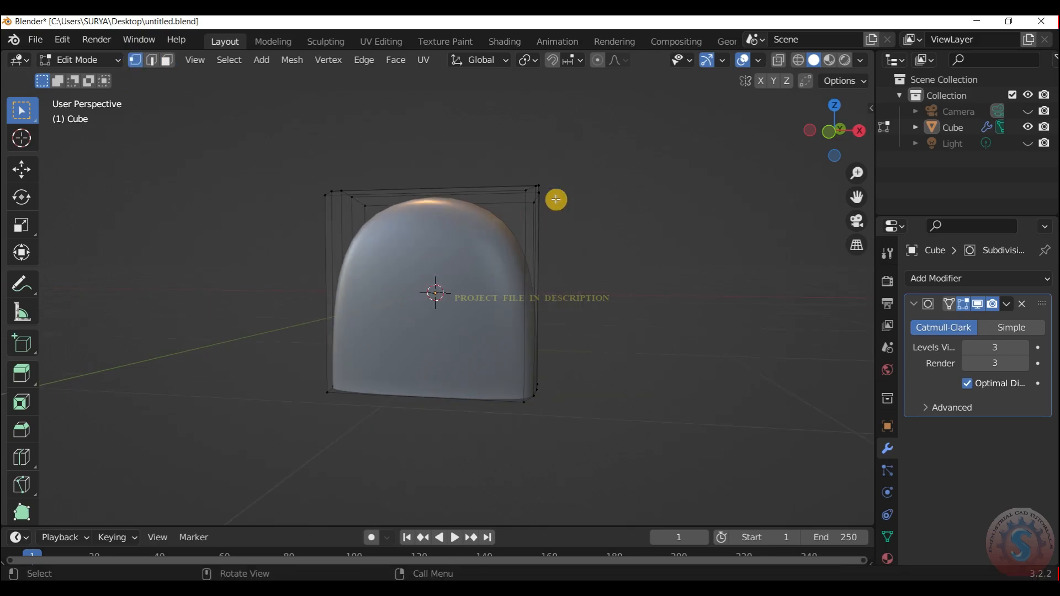
key("KP_7")
key("KP_1")
key("KP_0")
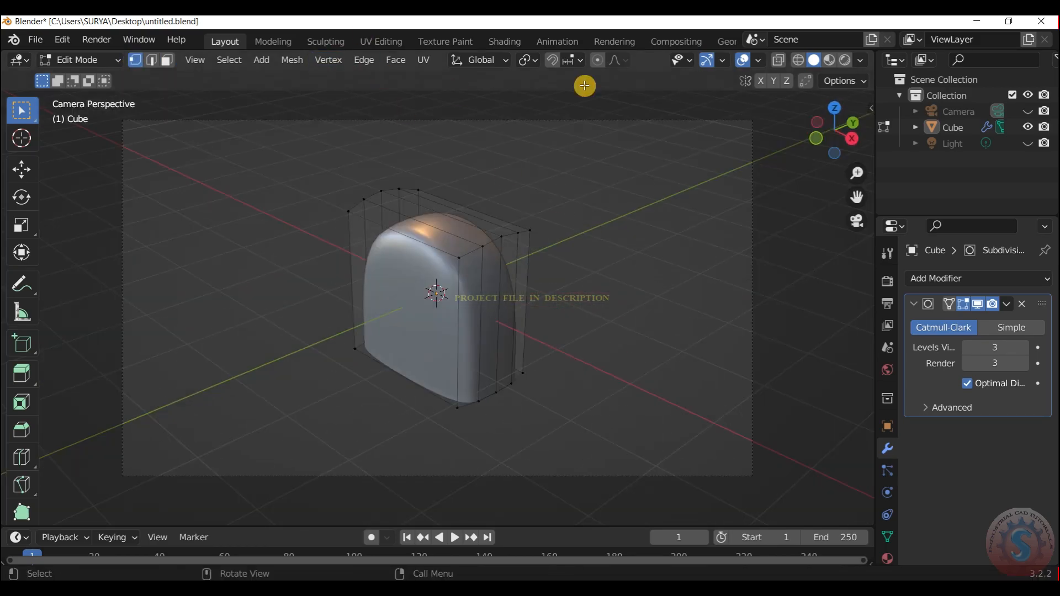
left_click(814, 105)
scroll(392, 344, "up", 1)
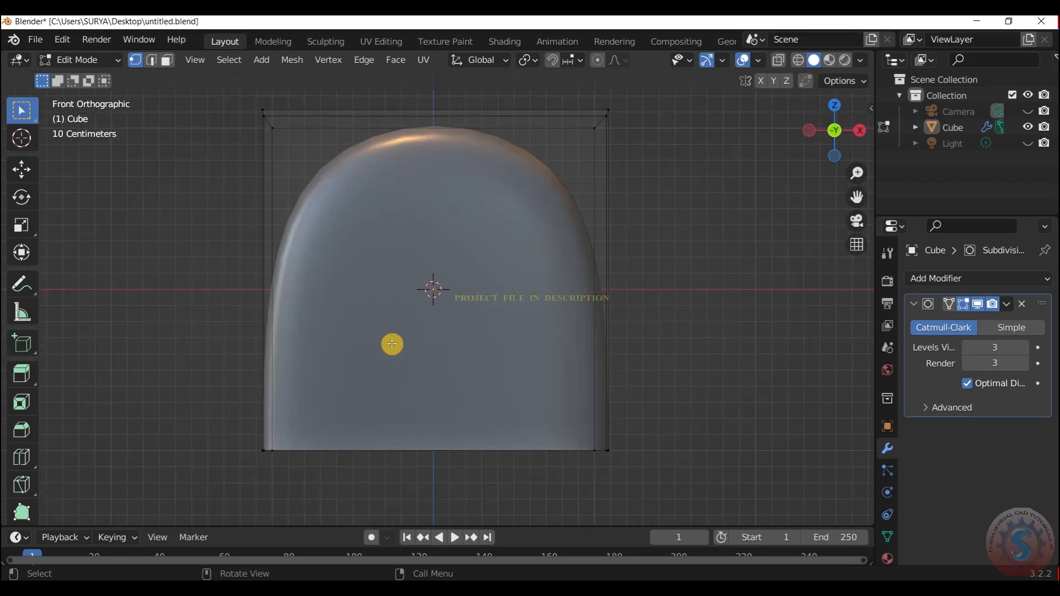
key("k")
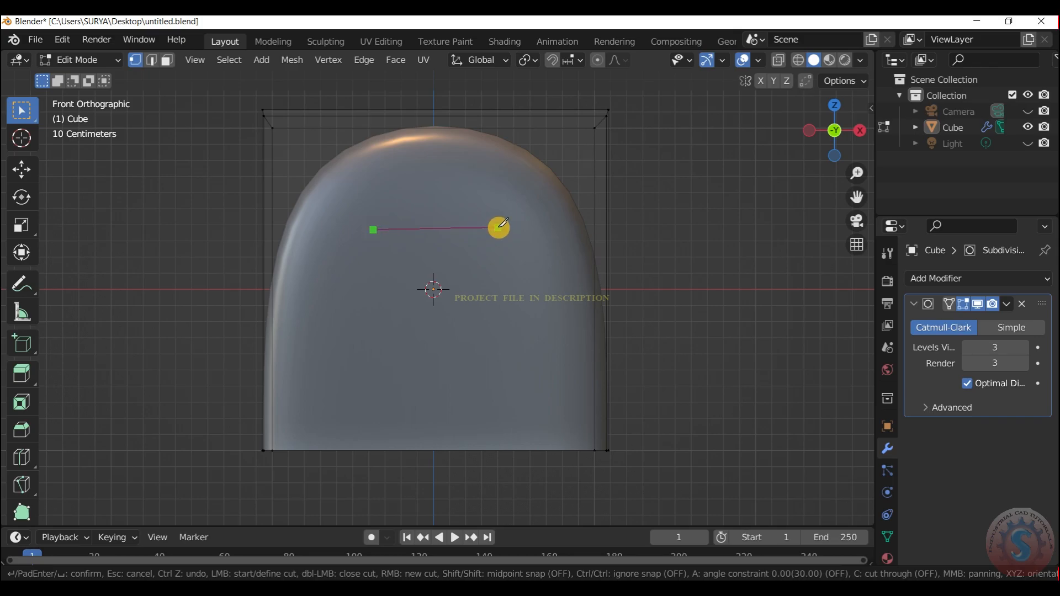
key("Escape")
key("k")
left_click(493, 230)
left_click(536, 450)
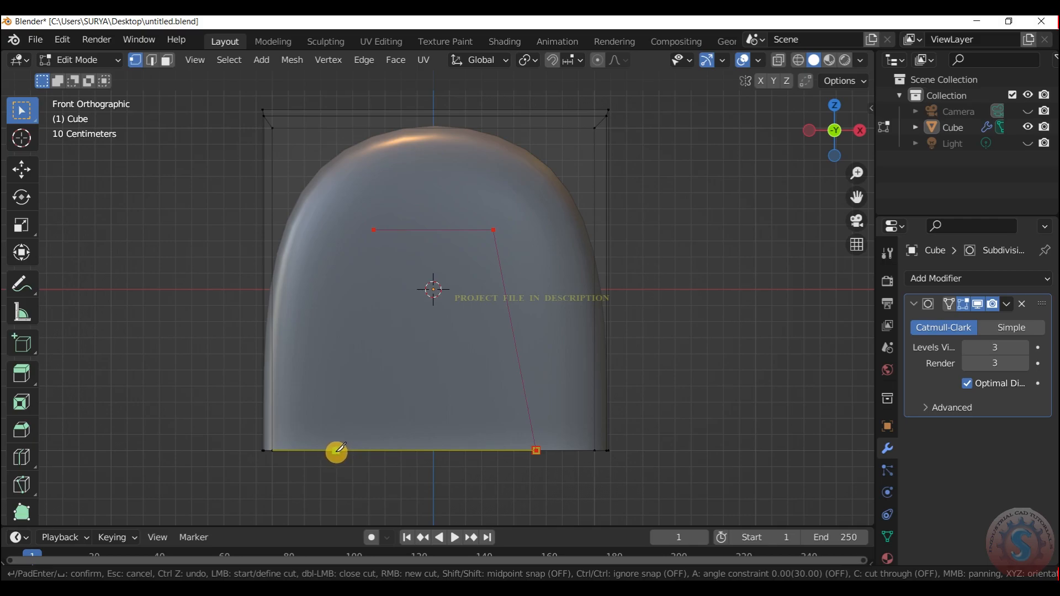
left_click(373, 230)
left_click(334, 450)
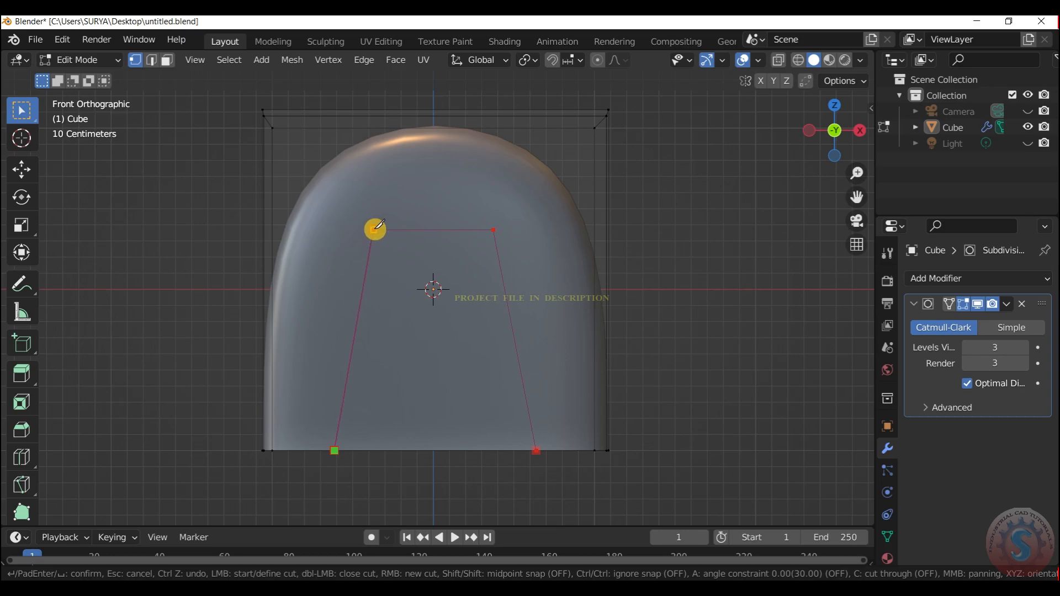
key("Escape")
Step: Knife-cut a trapezoid outline into the body's front face, running down to the bottom edge, and finish back in Edit Mode
key("k")
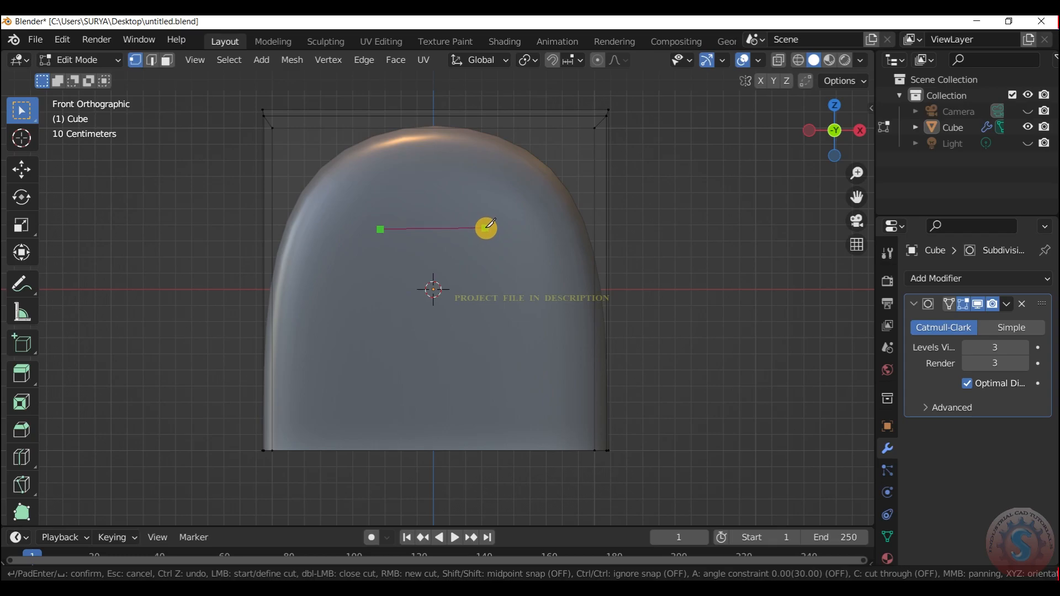
left_click(530, 450)
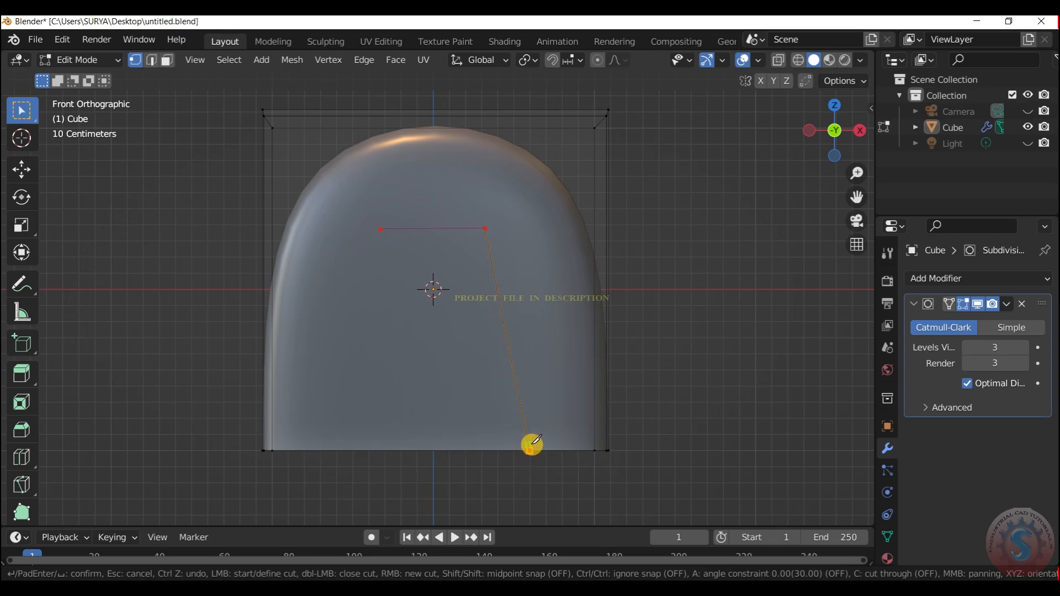
key("Return")
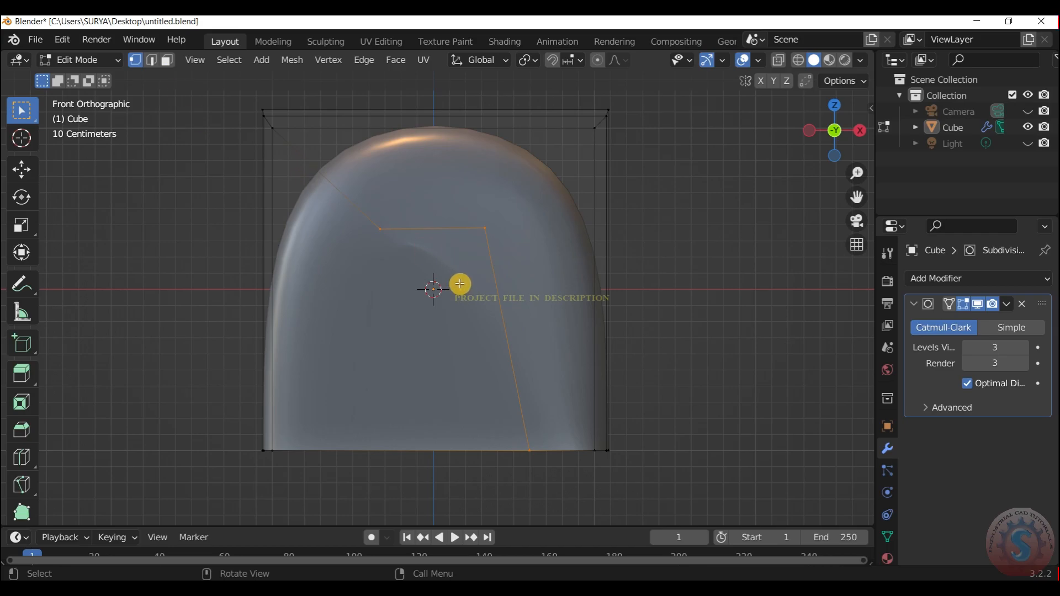
key("k")
left_click(381, 229)
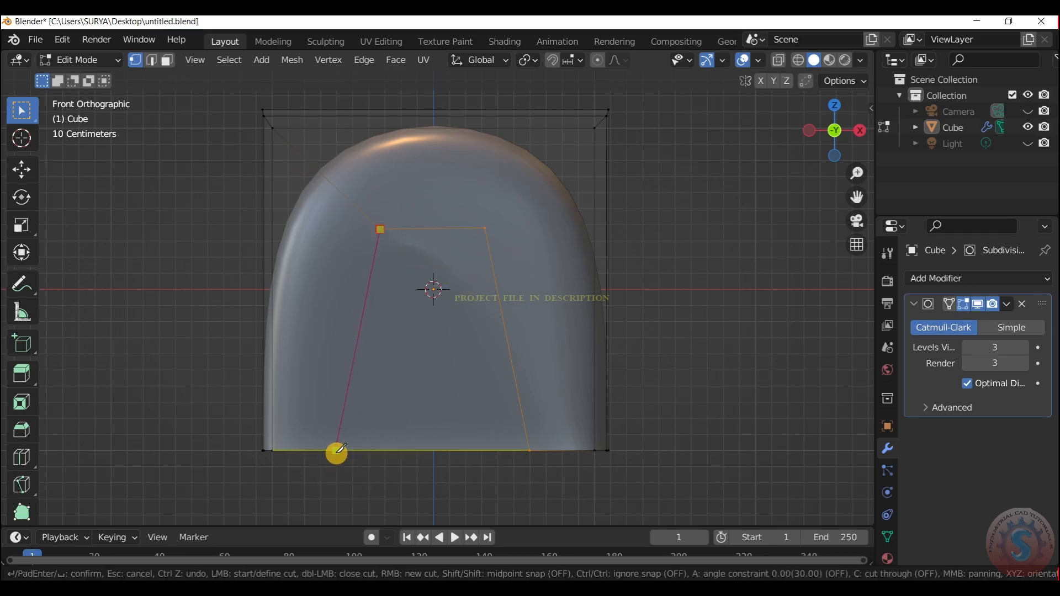
left_click(530, 450)
key("Return")
left_click(78, 60)
left_click(79, 75)
left_click(78, 59)
left_click(73, 92)
Step: Connect the trapezoid's upper-right vertex to the front face's upper-right corner vertex with a vertex path
middle_click_drag(806, 208, 850, 238)
left_click(513, 253)
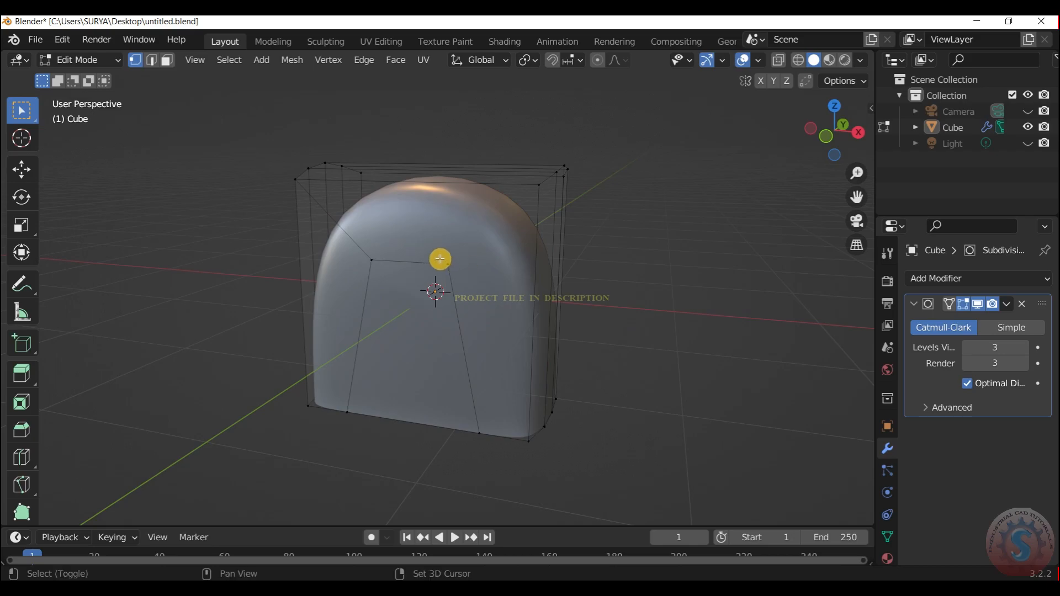
left_click(532, 198, "shift")
right_click(540, 187)
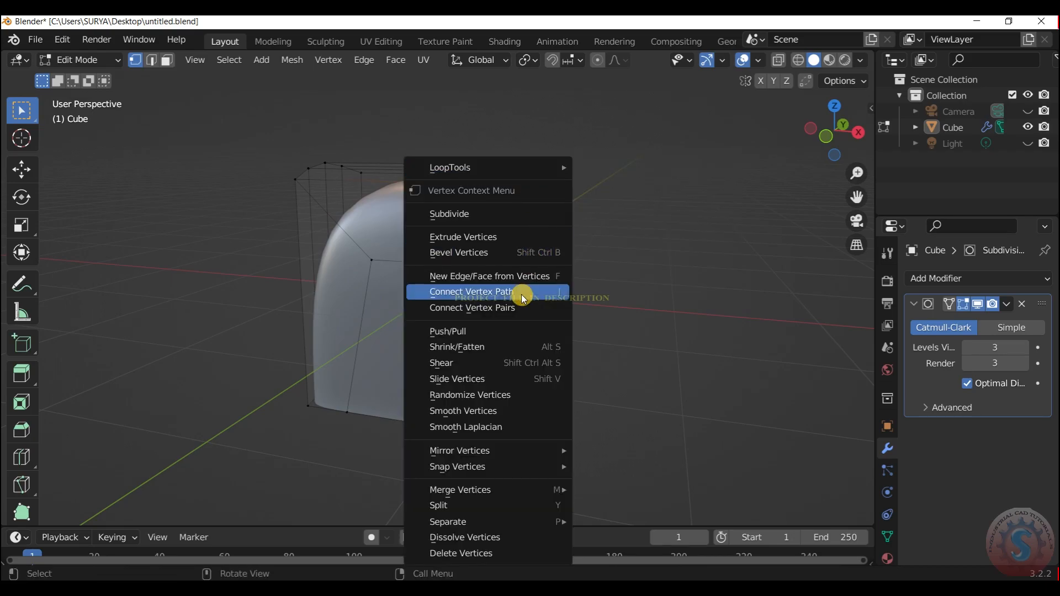
left_click(522, 294)
Step: Select the trapezoid face on the front of the body and inset it by about 0.08 m
mouse_move(827, 135)
left_mouse_down()
mouse_move(795, 110)
mouse_move(825, 132)
mouse_move(813, 132)
left_mouse_up()
scroll(824, 132, "up", 2)
scroll(480, 268, "down", 2)
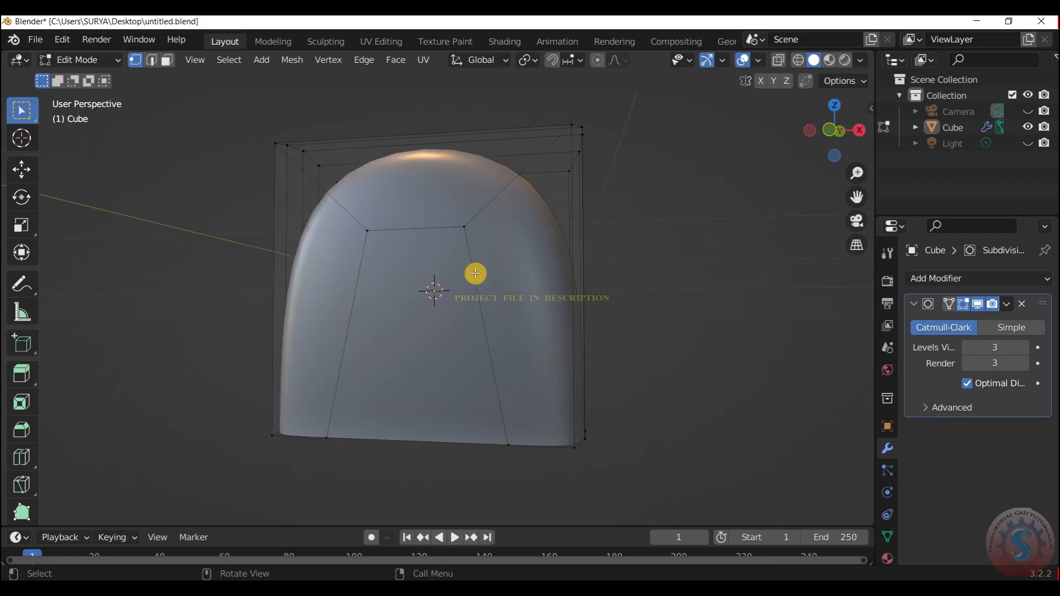
left_click(452, 342)
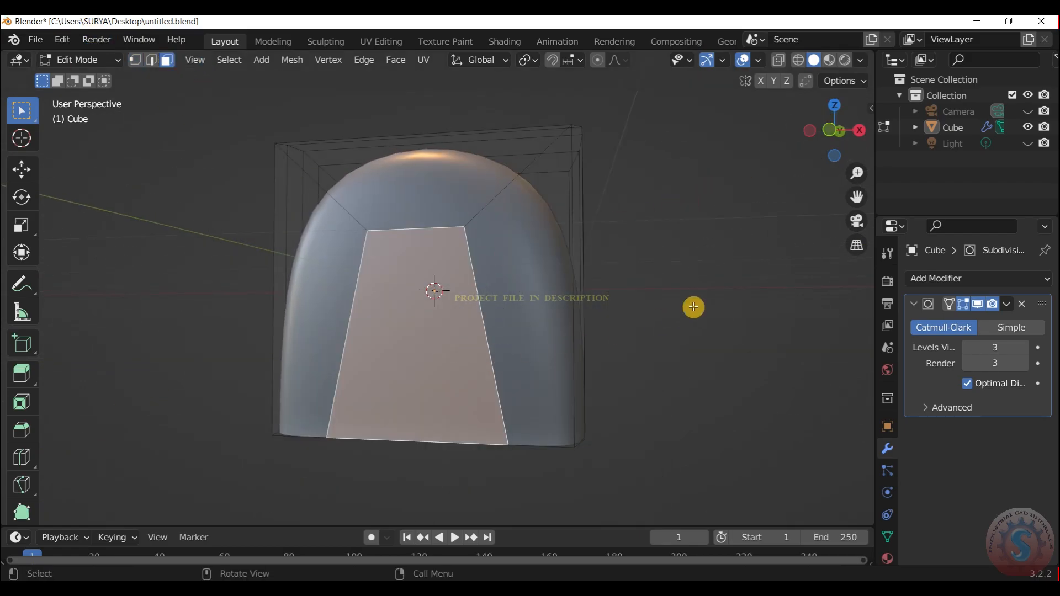
key("i")
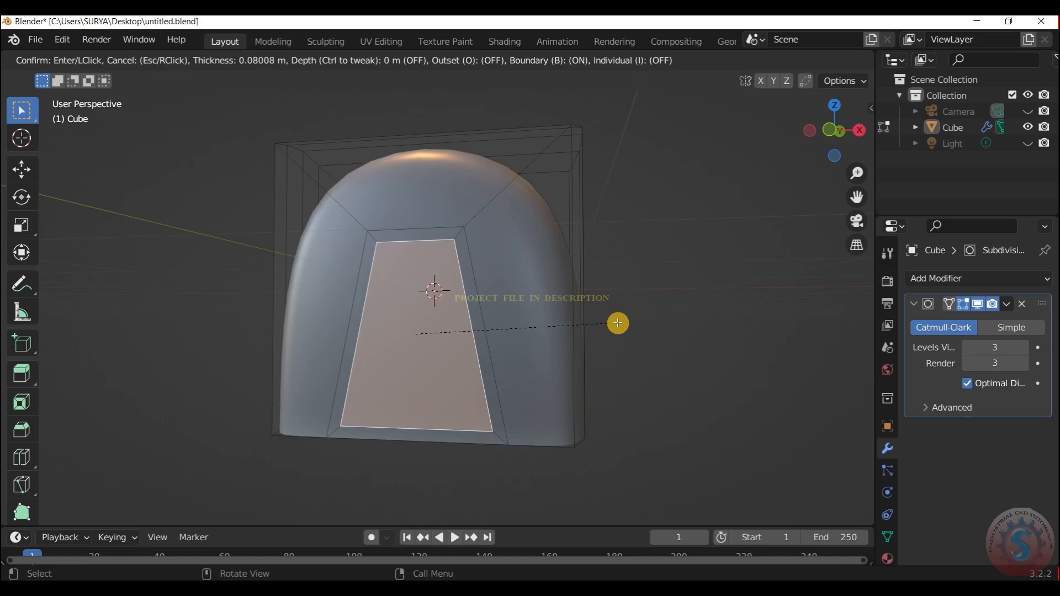
left_click(620, 323)
left_click_drag(822, 131, 836, 148)
key("e")
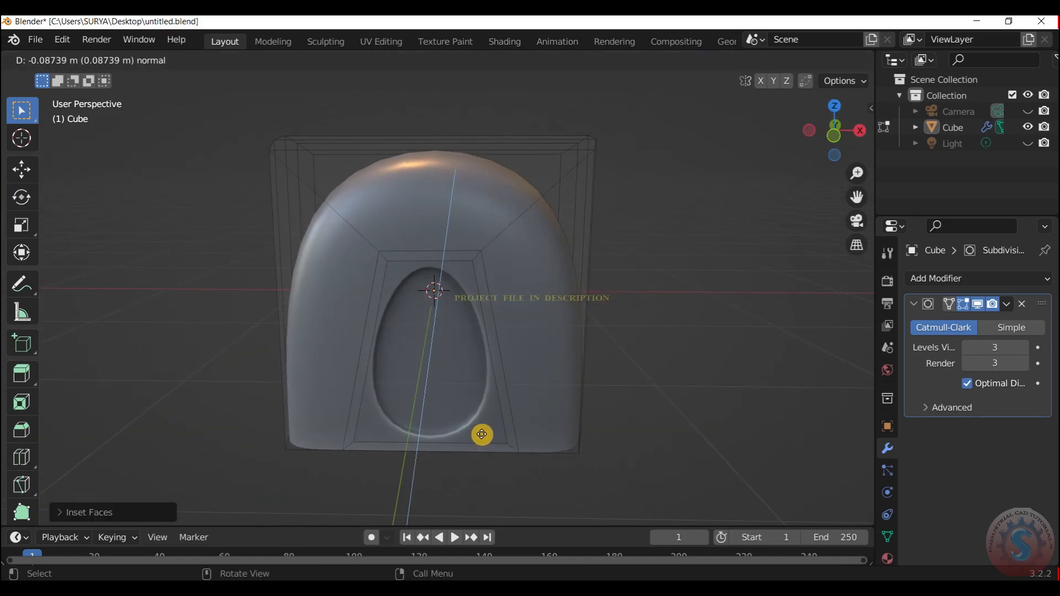
left_click(482, 434)
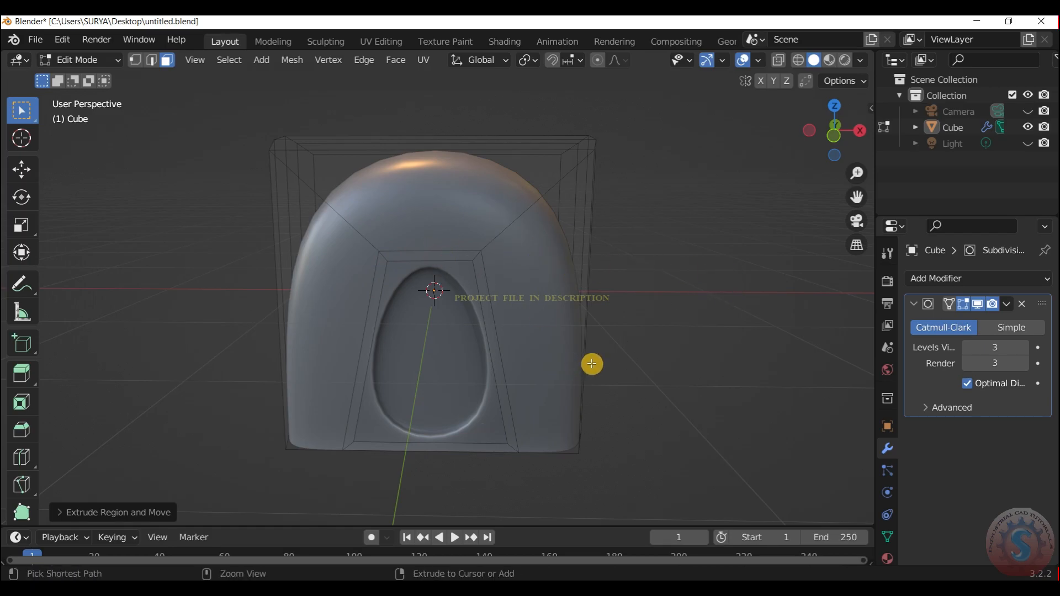
key("ctrl+z")
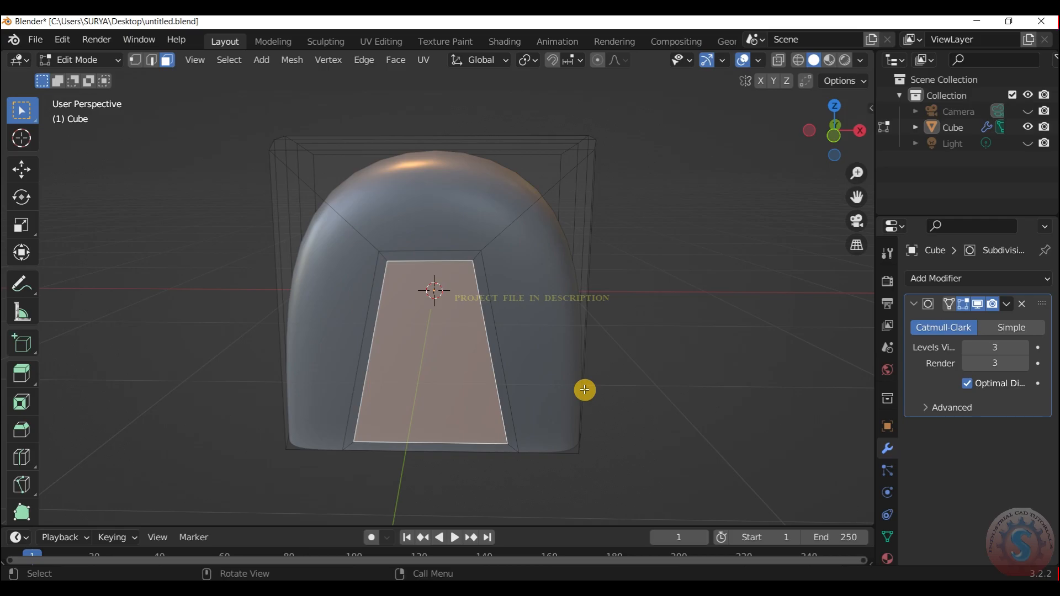
Step: Extrude the inset trapezoid face about 0.11 m into the body and scale it down slightly
key("e")
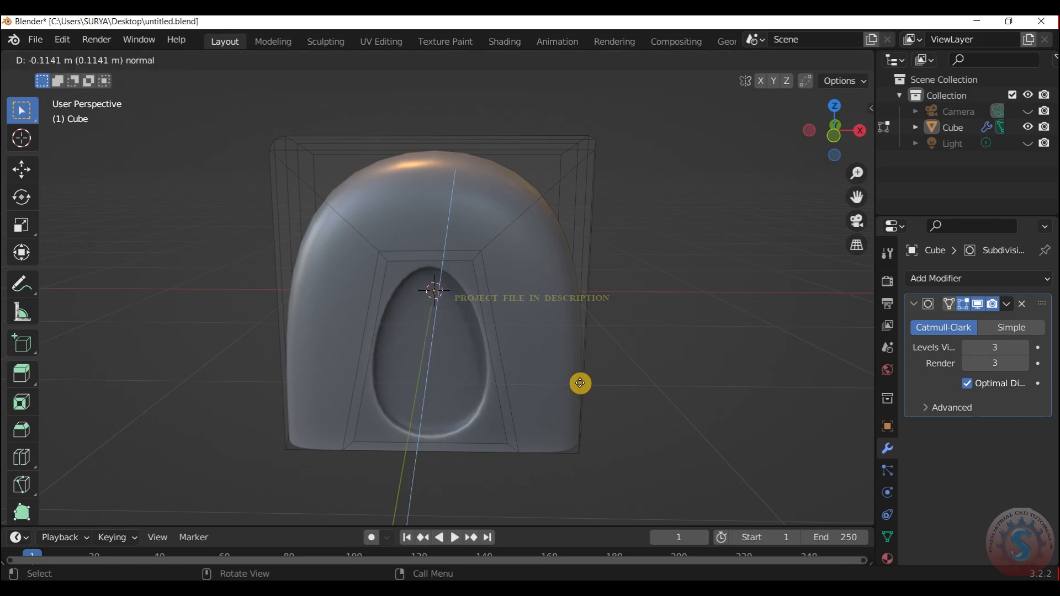
left_click(578, 383)
key("s")
left_click(601, 365)
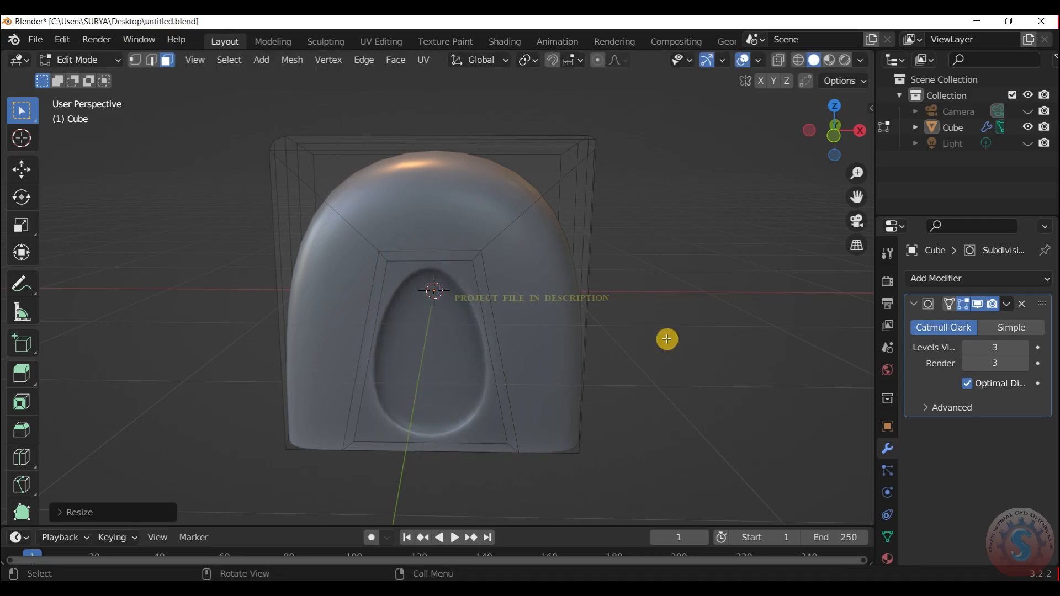
key("ctrl+r")
scroll(499, 309, "up", 3)
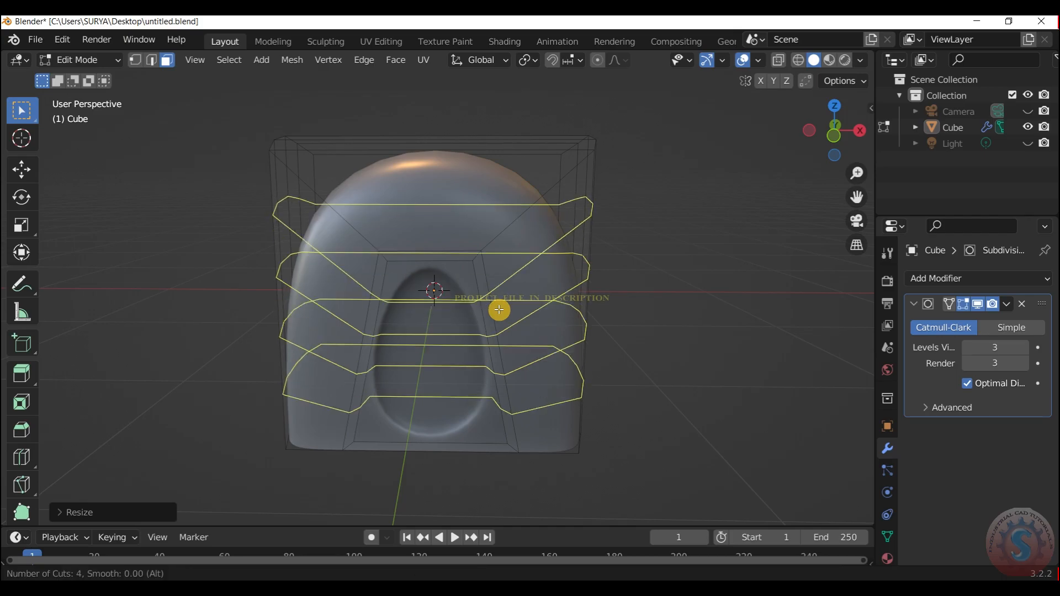
left_click(499, 310)
right_click(499, 309)
left_click(710, 261)
key("ctrl+z")
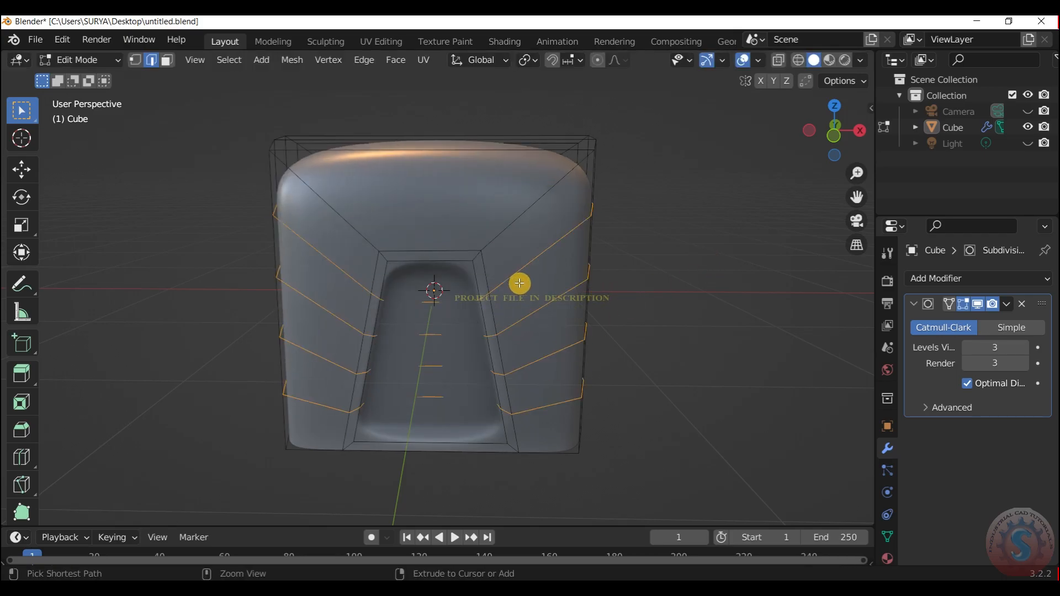
key("ctrl+z")
Step: Add six evenly spaced horizontal loop cuts around the body and through the recess
key("ctrl+r")
scroll(484, 292, "up", 1)
scroll(485, 292, "up", 6)
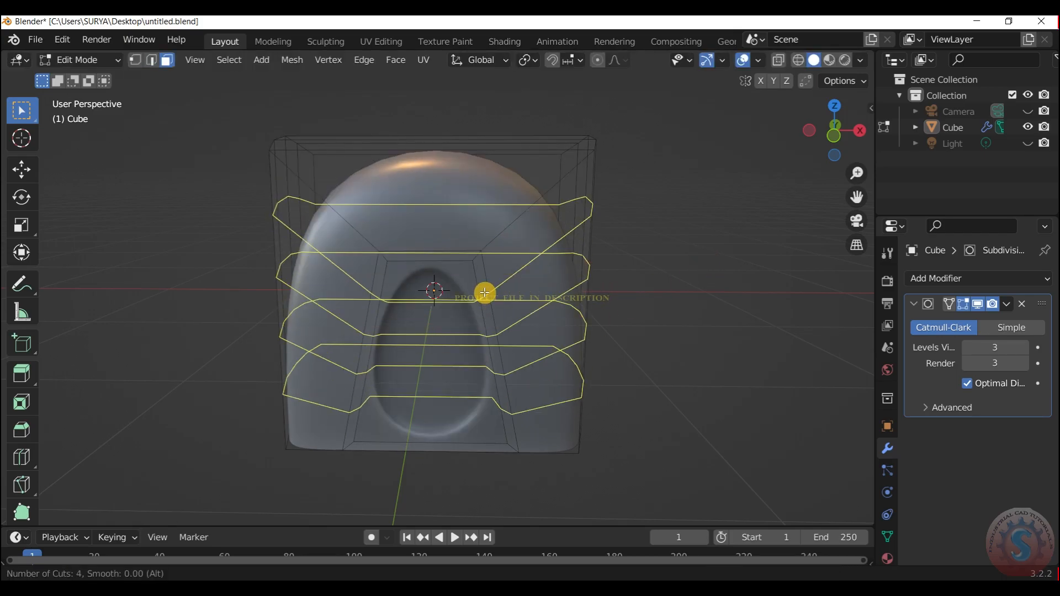
left_click(484, 293)
right_click(483, 292)
left_click(745, 239)
key("ctrl+r")
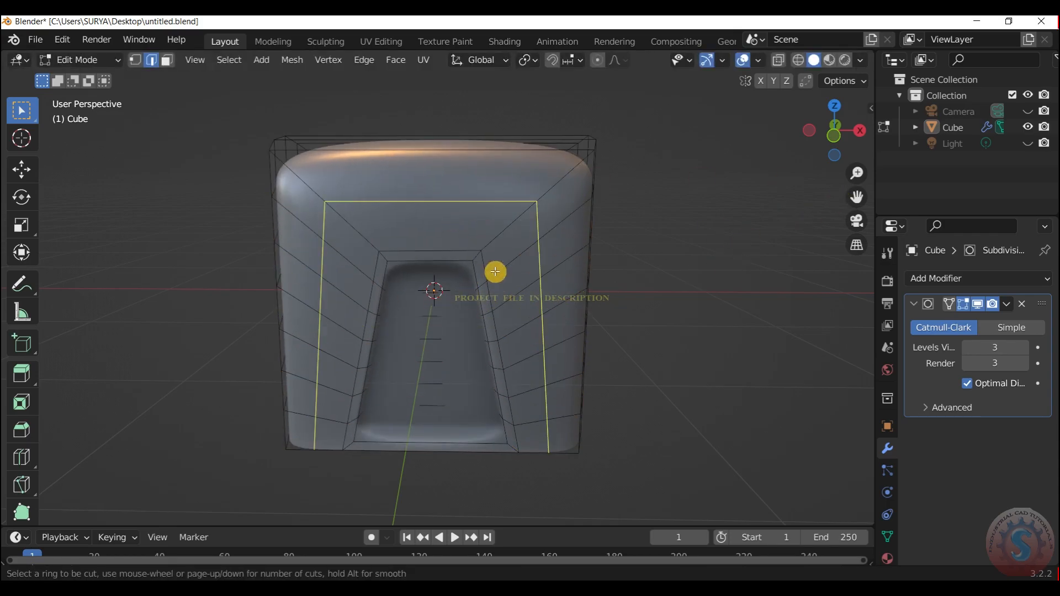
left_click_drag(820, 111, 830, 120)
left_click(105, 57)
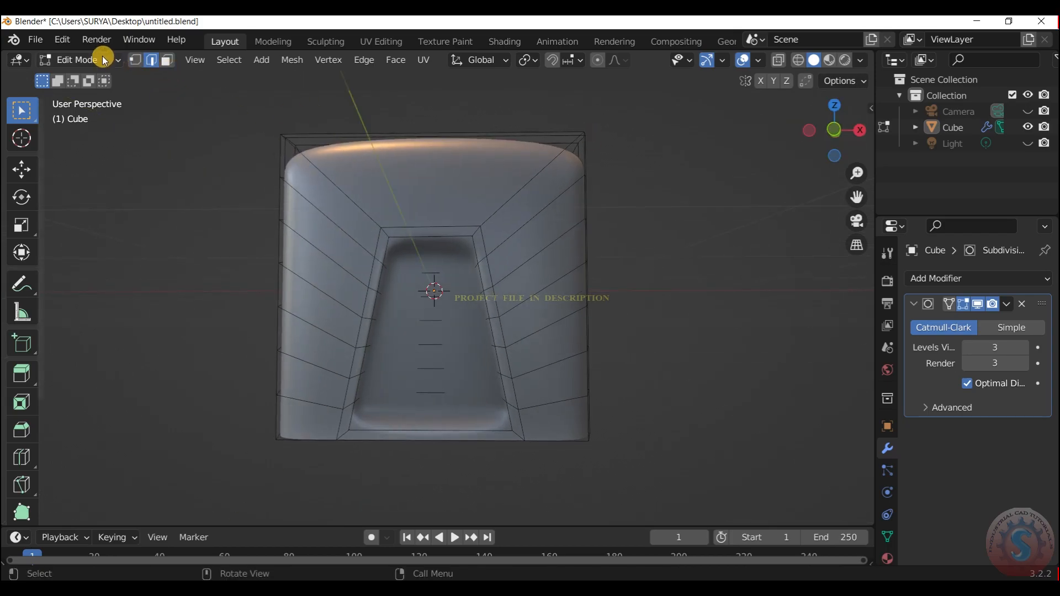
left_click(100, 81)
left_click(97, 104)
Step: Add a loop cut around the inside of the trapezoid recess to sharpen it, and return to Object Mode
scroll(473, 265, "up", 3)
key("ctrl+r")
left_click(494, 251)
left_click(776, 213)
left_click(102, 59)
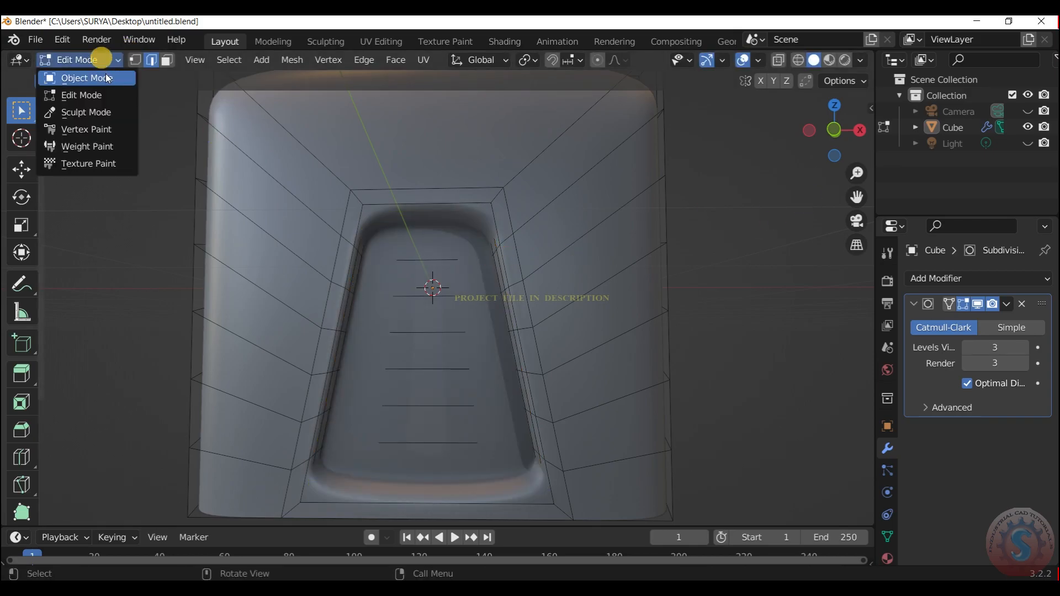
left_click(107, 78)
mouse_move(833, 130)
left_mouse_down()
mouse_move(863, 155)
mouse_move(839, 141)
left_mouse_up()
scroll(841, 134, "down", 2)
scroll(839, 141, "down", 2)
Step: Enter Edit Mode and add three vertical loop cuts through the top edge and floor of the recess
left_click(101, 61)
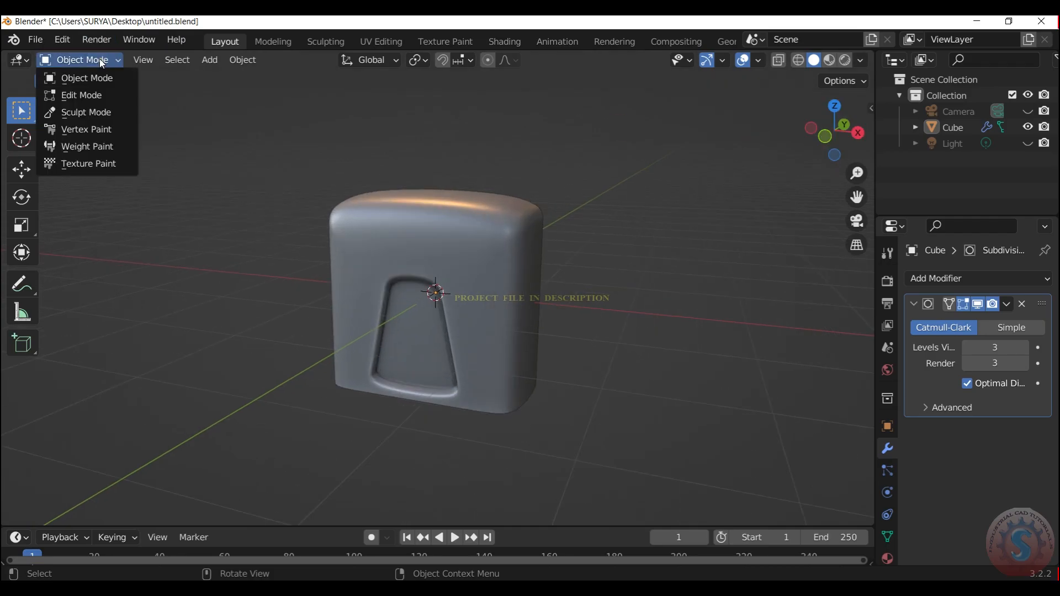
left_click(99, 95)
scroll(606, 238, "up", 2)
left_click_drag(834, 131, 854, 127)
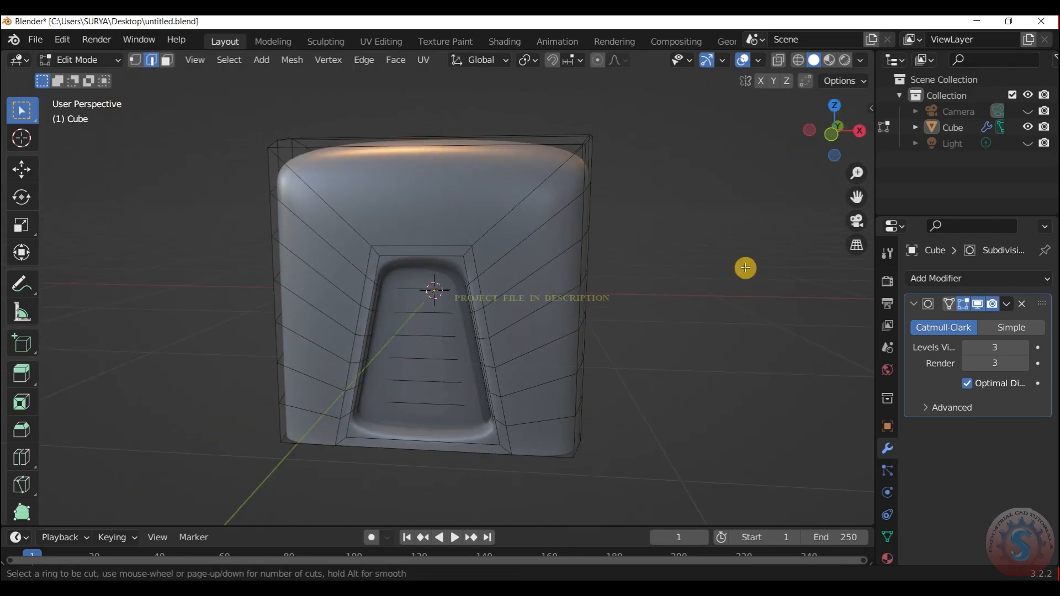
double_click(441, 249)
left_click(693, 201)
Step: Inset the block of faces in the middle of the recess floor by about 0.085 m
mouse_move(821, 127)
left_mouse_down()
mouse_move(772, 157)
mouse_move(830, 110)
mouse_move(843, 139)
mouse_move(821, 132)
mouse_move(835, 130)
left_mouse_up()
left_click(80, 60)
left_click(82, 80)
left_click(80, 59)
left_click(77, 94)
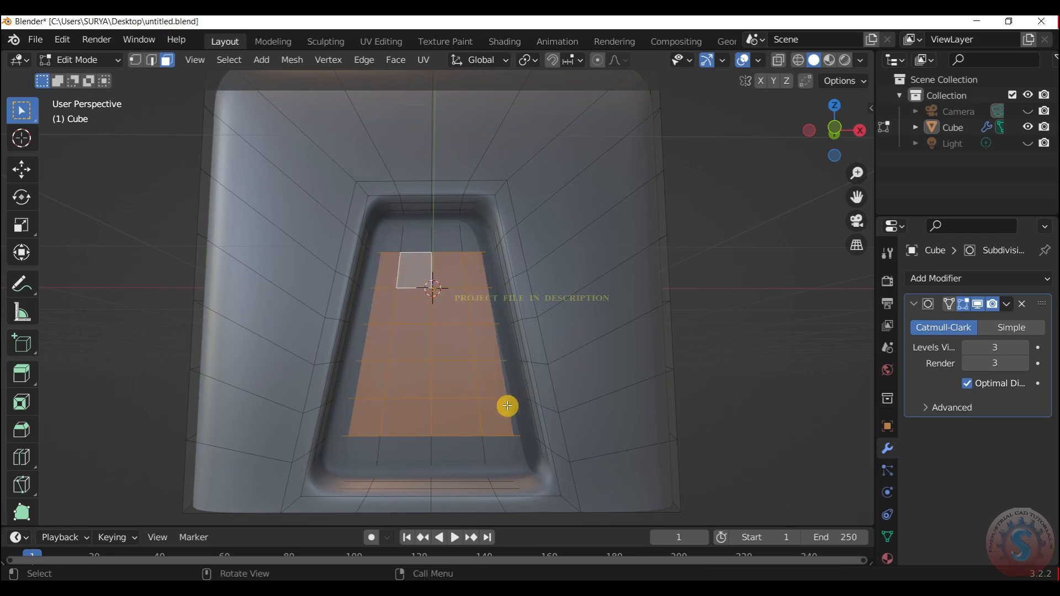
key("i")
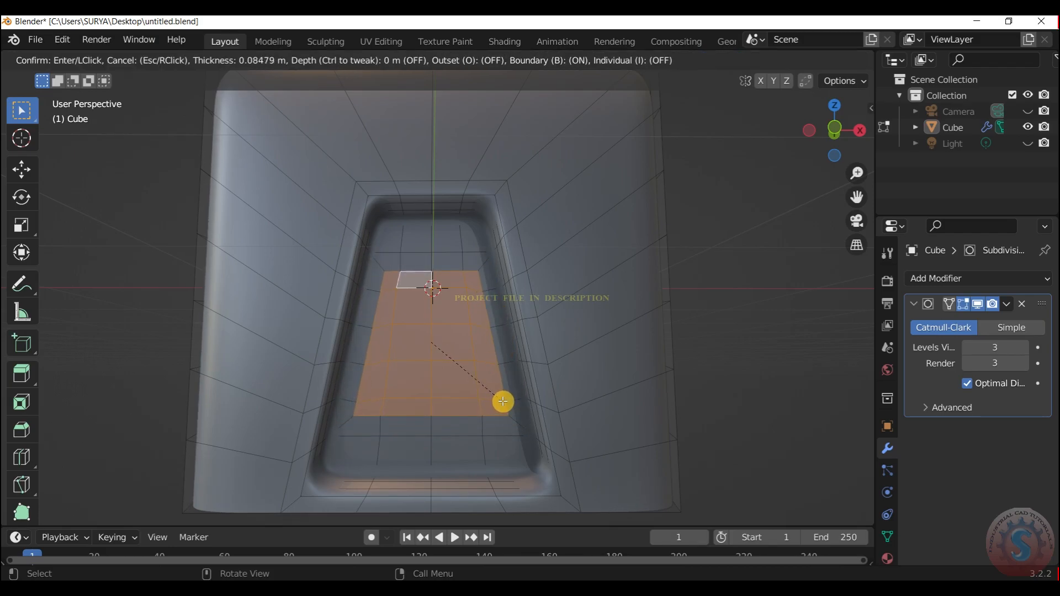
left_click(503, 401)
Step: Extrude the inset recess-floor faces outward about 0.045 m as a raised panel and clear the selection
left_click_drag(832, 131, 830, 144)
key("e")
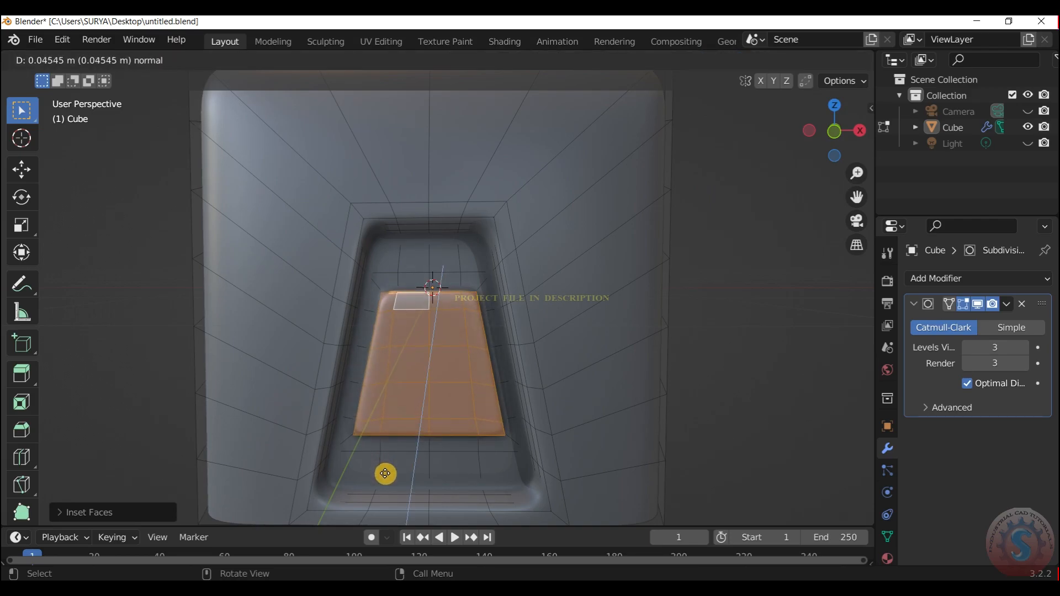
left_click(386, 473)
mouse_move(834, 132)
left_mouse_down()
mouse_move(814, 141)
mouse_move(865, 99)
mouse_move(919, 104)
mouse_move(877, 101)
mouse_move(826, 128)
left_mouse_up()
left_click(789, 193)
Step: Select the two central columns of faces on the raised panel and shape them into a circle with LoopTools
scroll(797, 182, "down", 3)
scroll(855, 127, "up", 4)
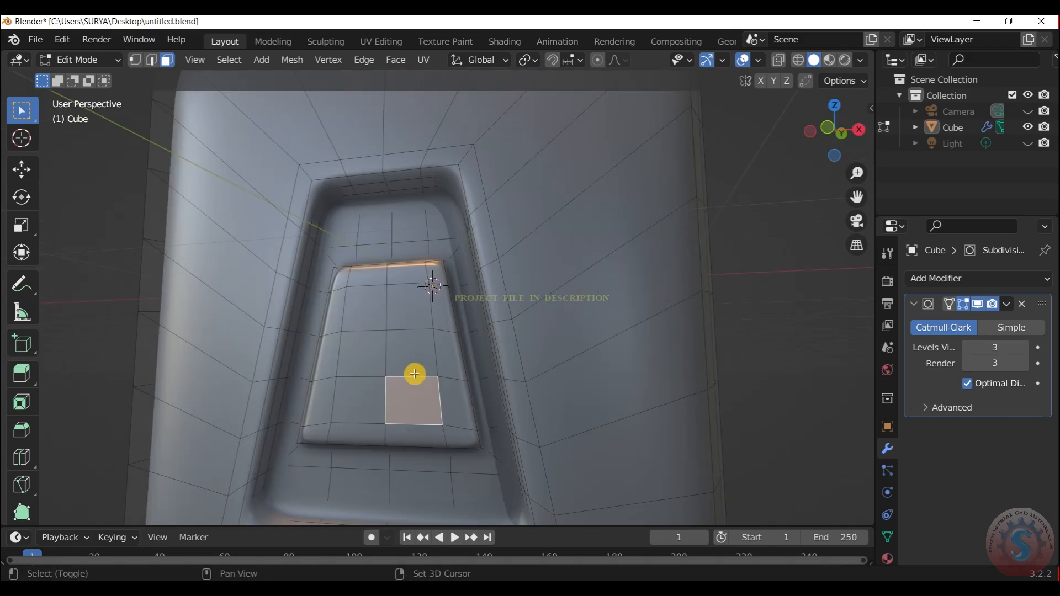
left_click(424, 290, "ctrl")
left_click(369, 307, "ctrl")
left_click(356, 405, "shift")
right_click(371, 343)
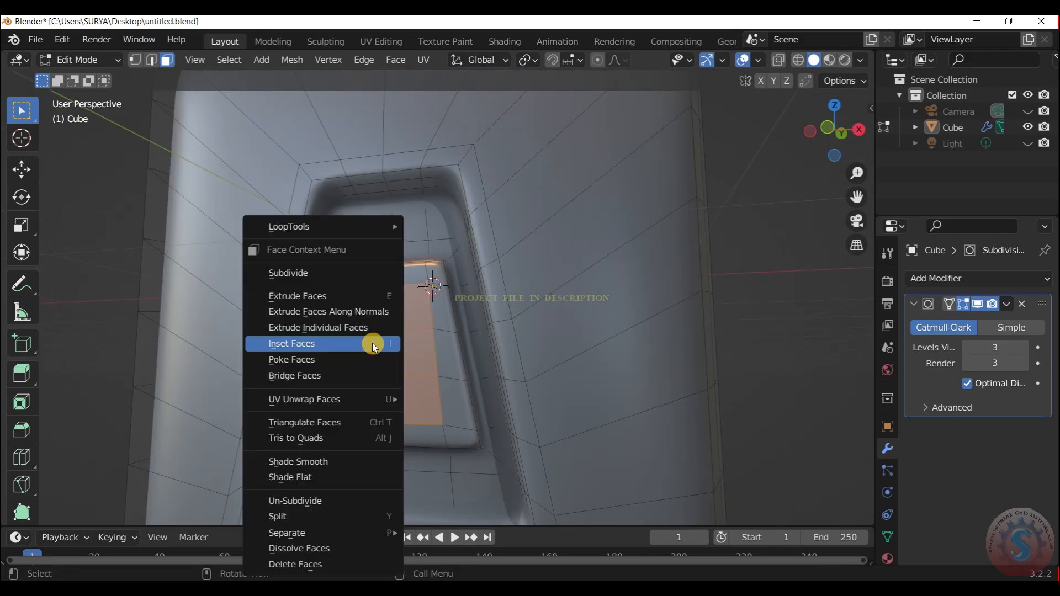
mouse_move(380, 223)
left_click(445, 243)
Step: Scale the circular face group down and rotate it slightly about the global Y axis to set it upright
key("s")
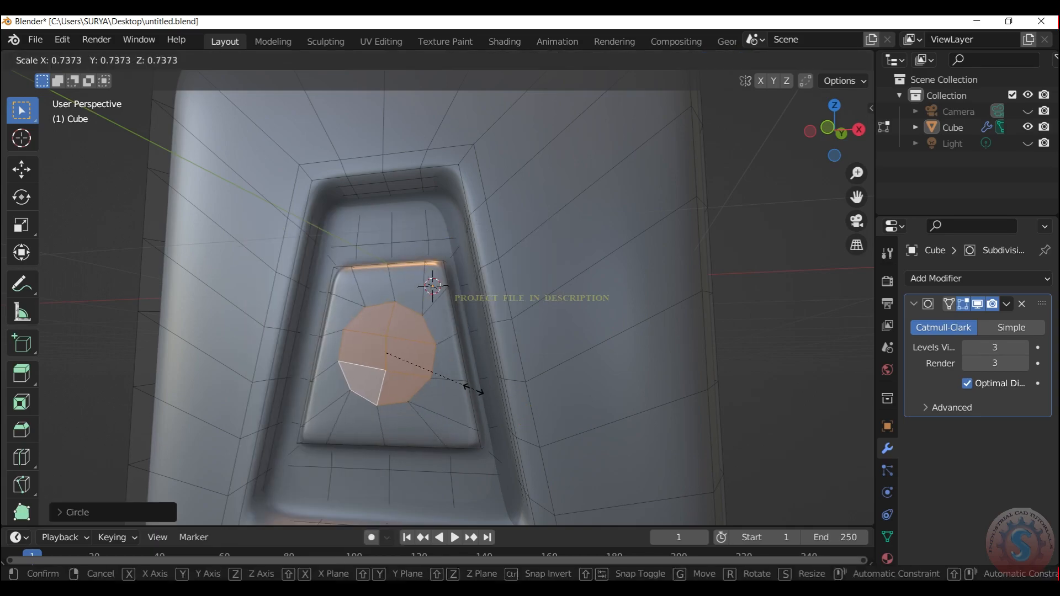
left_click(469, 382)
key("r")
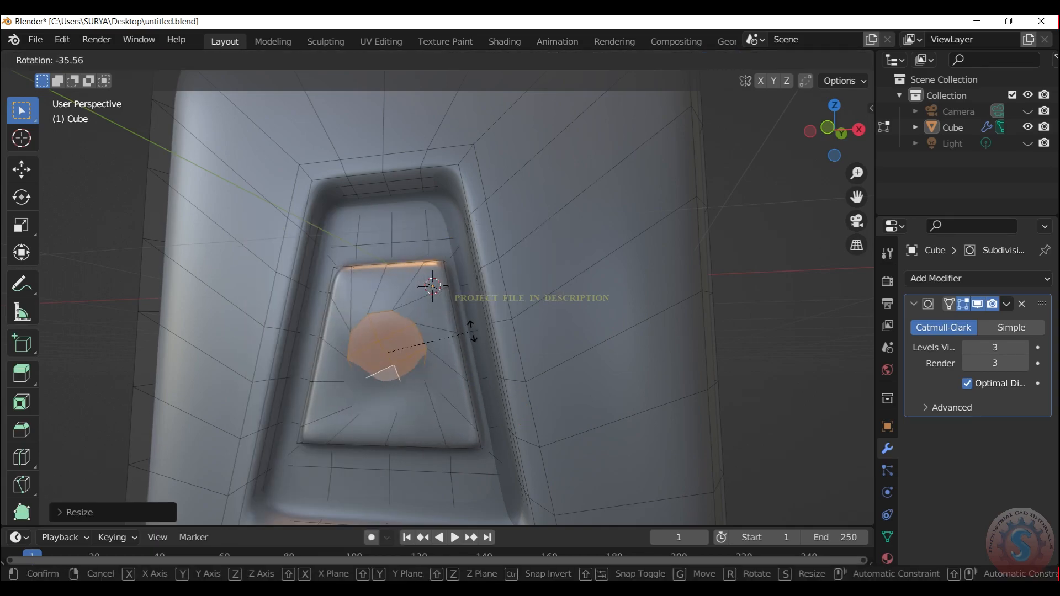
key("z")
key("x")
key("y")
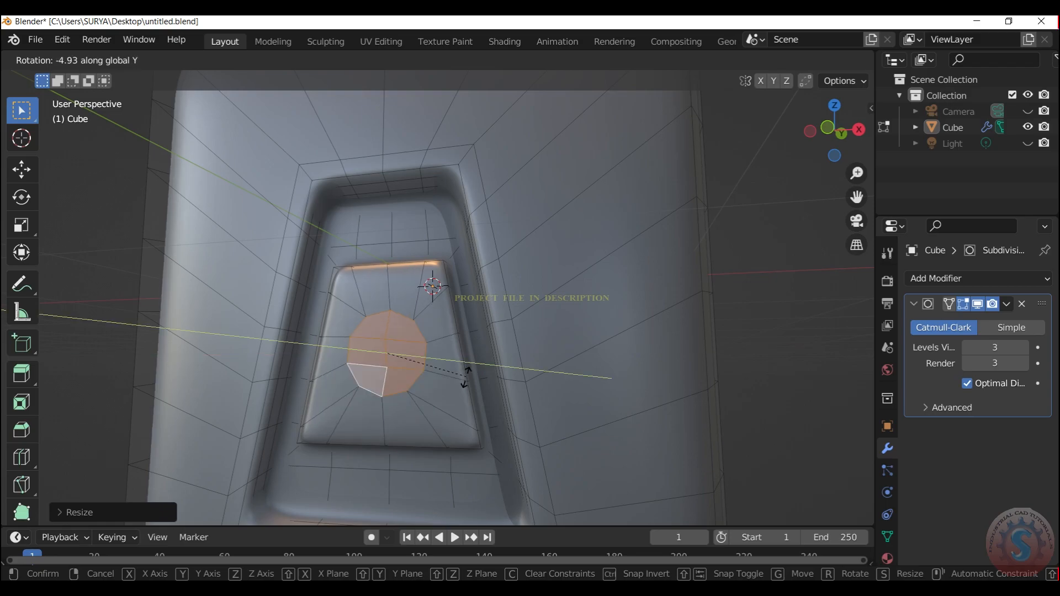
left_click(457, 369)
mouse_move(837, 142)
left_mouse_down()
mouse_move(840, 159)
mouse_move(821, 151)
left_mouse_up()
scroll(450, 413, "up", 2)
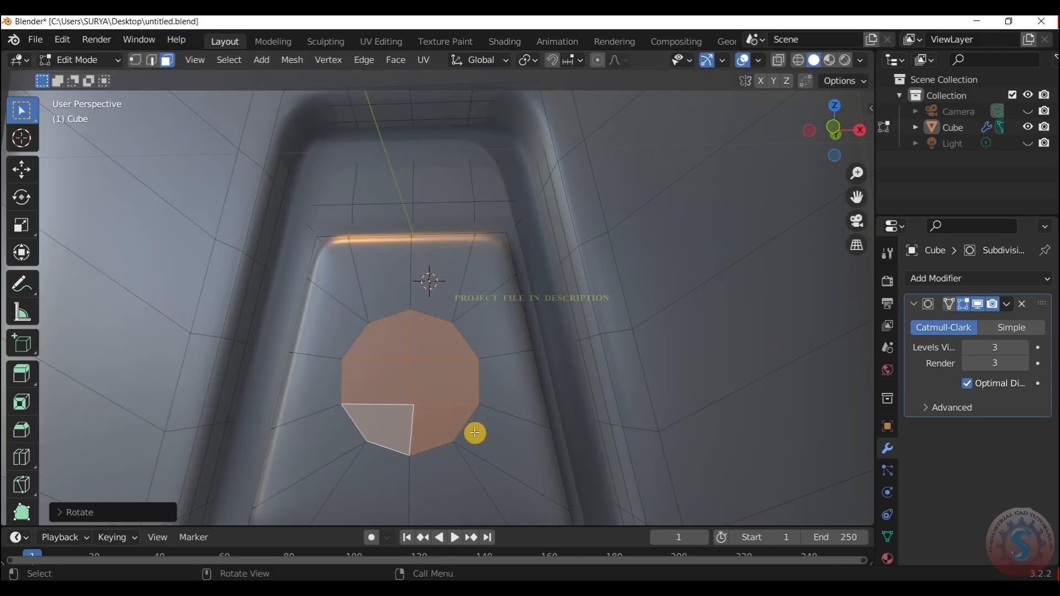
Step: Inset the circular face group by about 0.019 m, extrude it inward as a shallow round recess, and return to Object Mode
key("i")
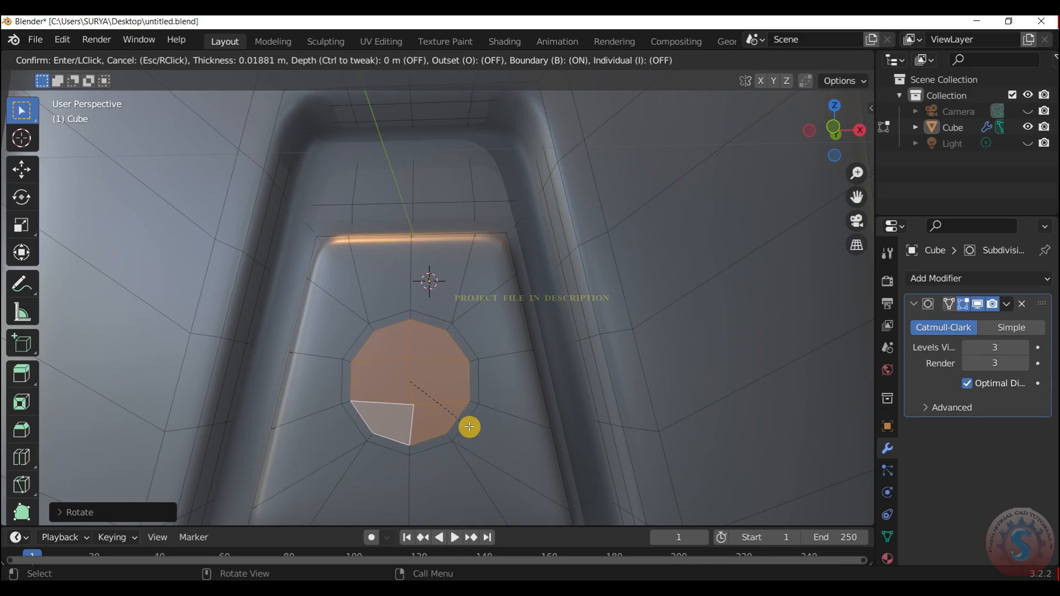
left_click(470, 427)
key("e")
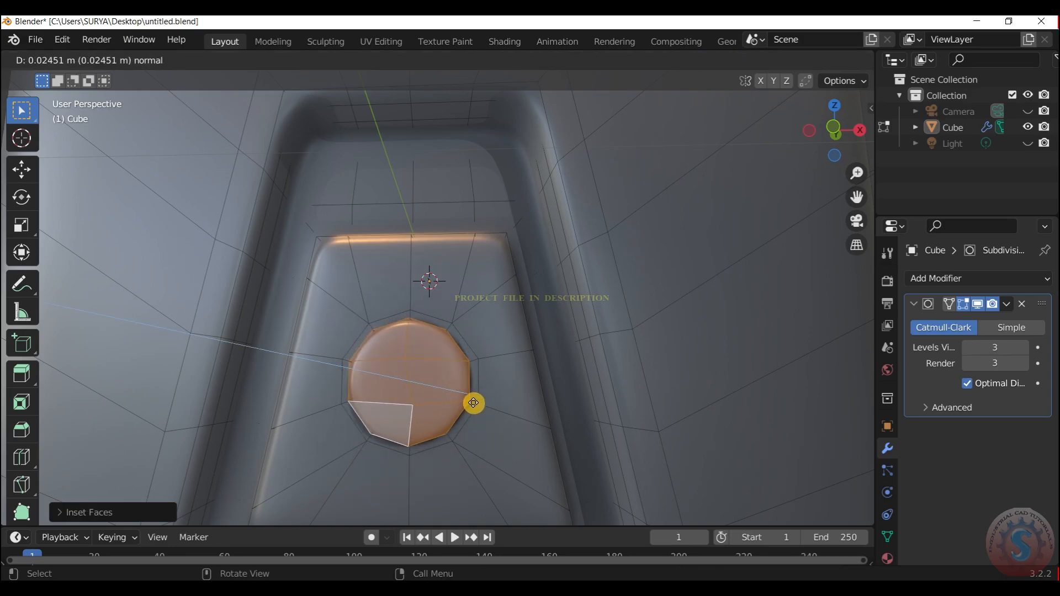
left_click(477, 399)
left_click(80, 60)
left_click(94, 75)
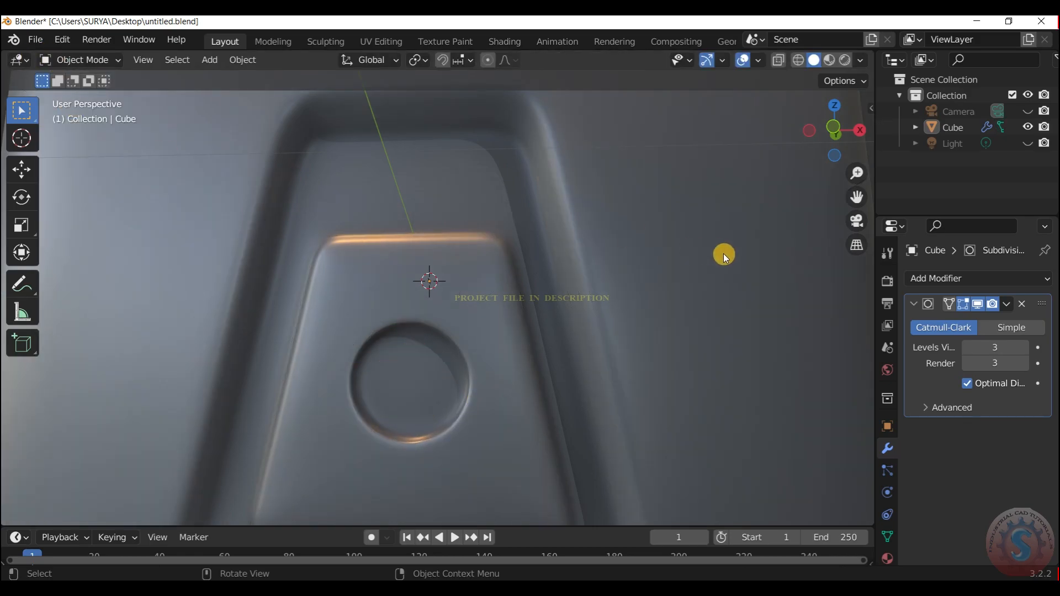
Step: Save the current state of the body to untitled.blend
scroll(773, 216, "down", 5)
left_click_drag(833, 128, 783, 151)
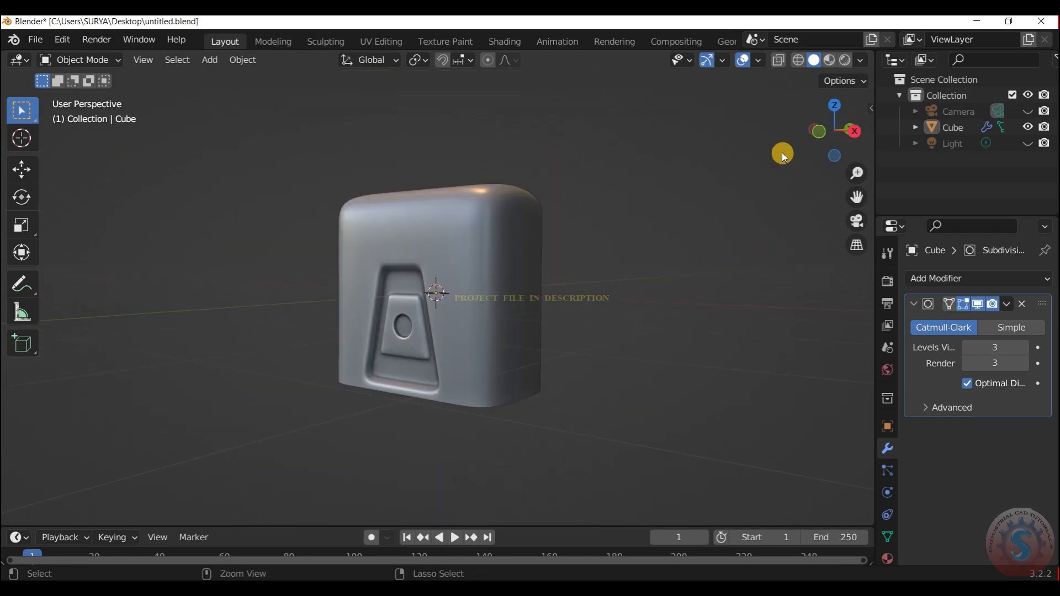
key("ctrl+s")
scroll(812, 149, "up", 2)
left_click_drag(836, 131, 881, 123)
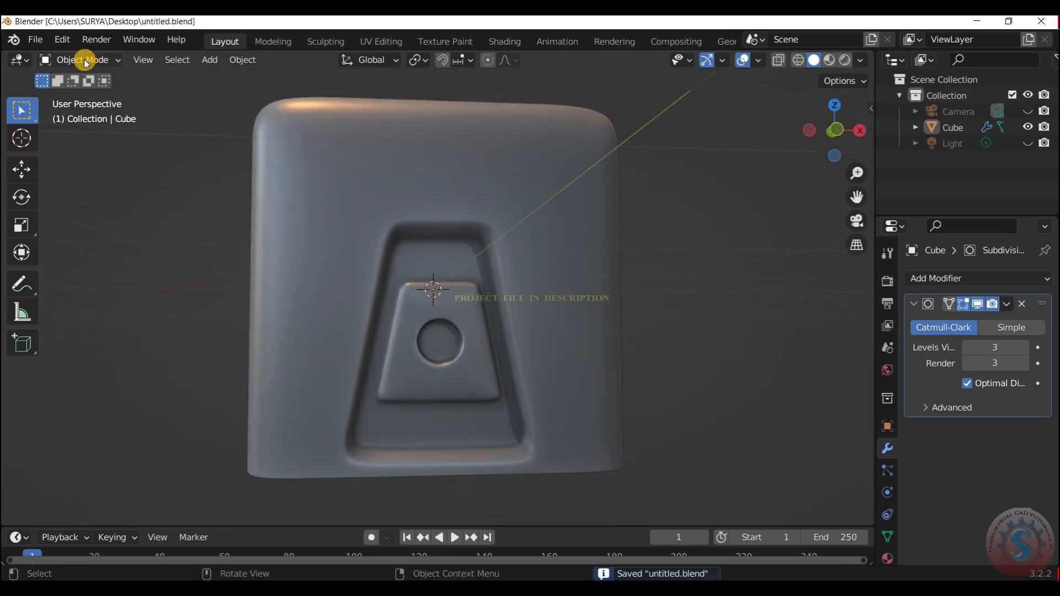
Step: Turn on the wireframe overlay at full opacity and deselect everything
left_click(758, 62)
left_click(664, 323)
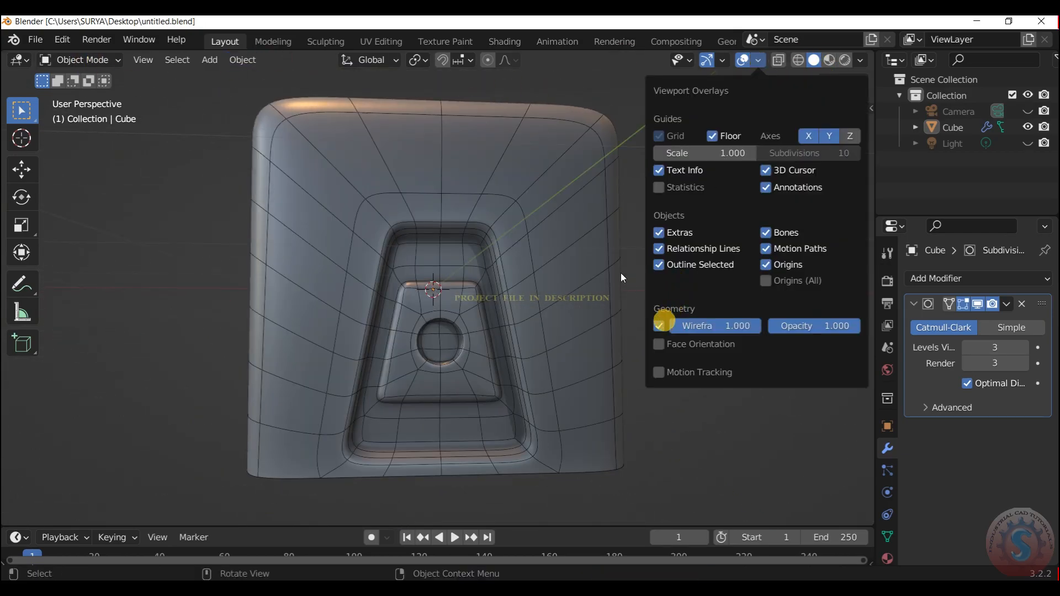
scroll(828, 127, "up", 2)
left_click_drag(853, 120, 832, 124)
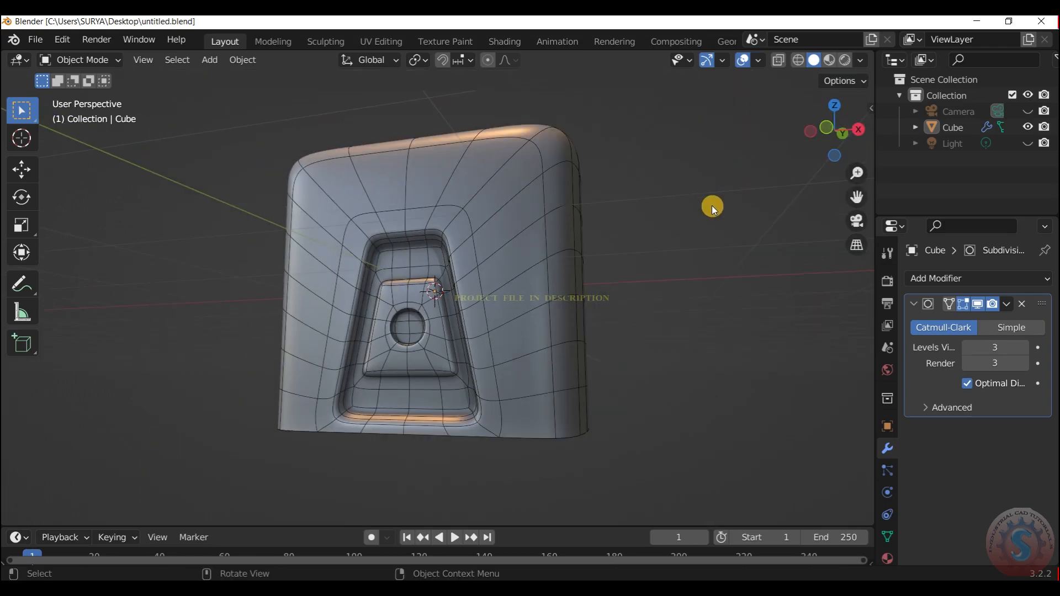
key("a")
key("alt+a")
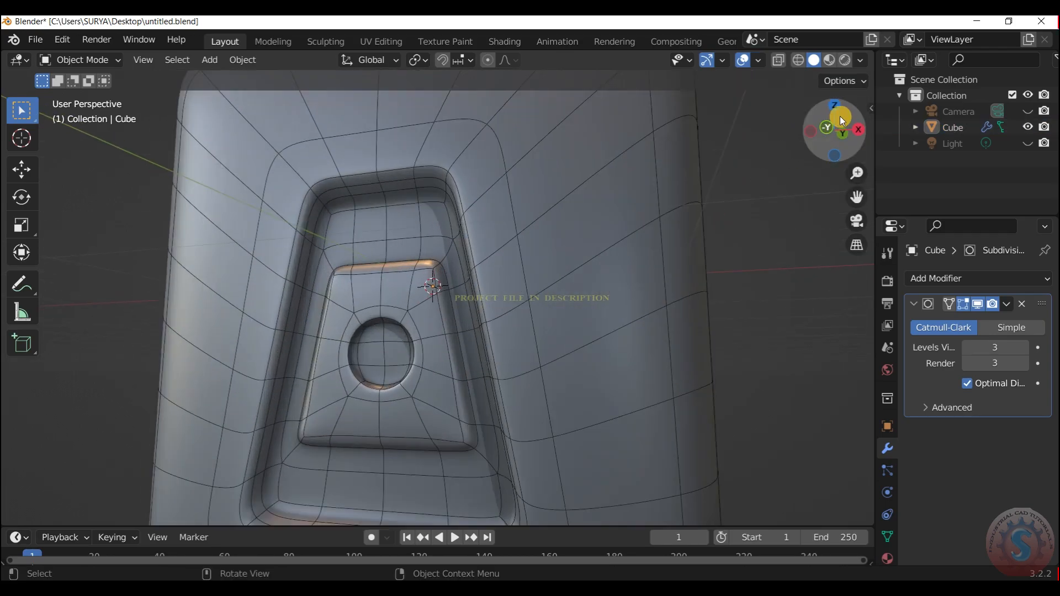
Step: In Edit Mode, add two centred edge loops around the side walls of the raised panel with Loop Cut
left_click_drag(839, 116, 195, 91)
left_click(108, 61)
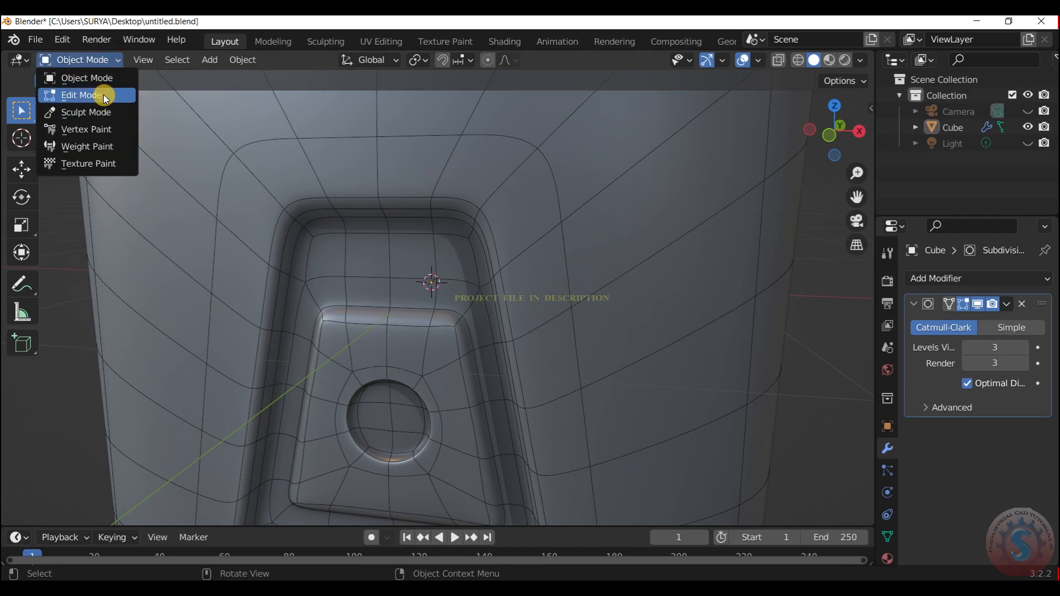
left_click(104, 94)
left_click_drag(835, 107, 832, 107)
key("ctrl+r")
scroll(415, 294, "up", 2)
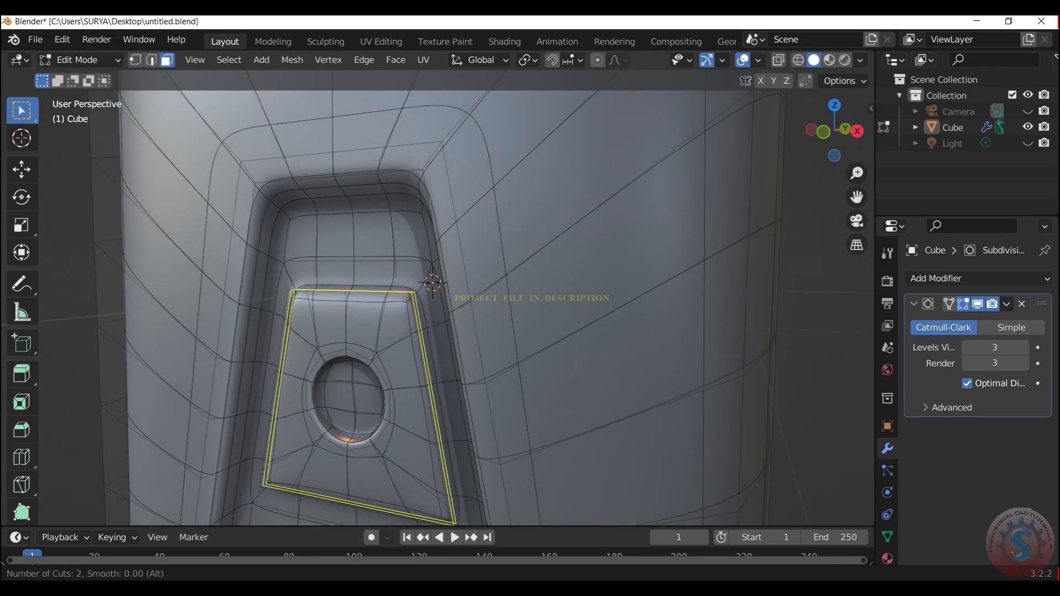
left_click(415, 293)
right_click(415, 294)
Step: Add a loop cut around the inner wall of the circular recess to sharpen its rim
left_click_drag(834, 113, 836, 88)
scroll(369, 251, "up", 3)
key("ctrl+r")
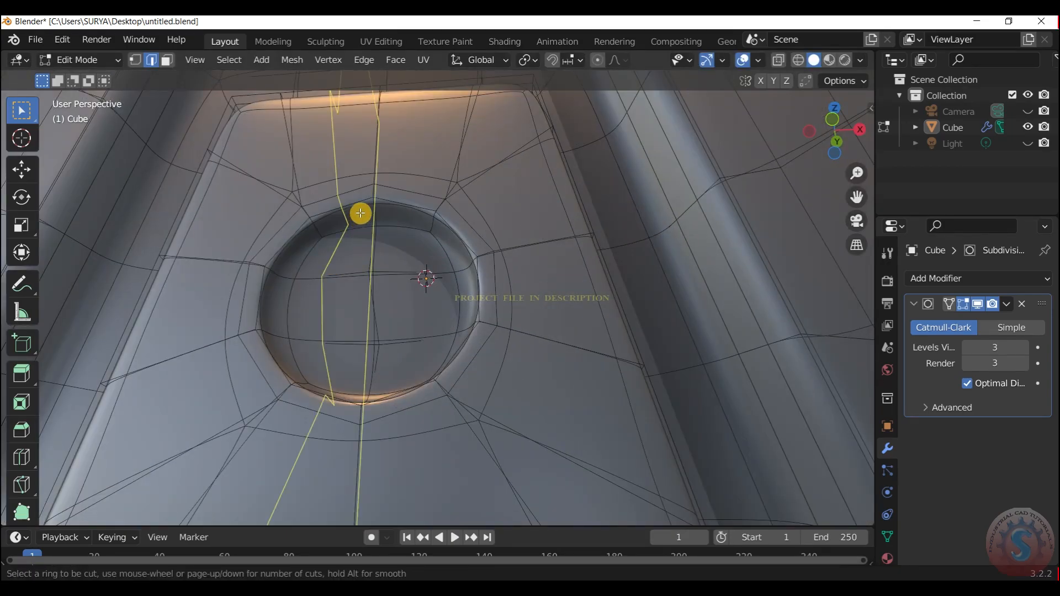
left_click(375, 212)
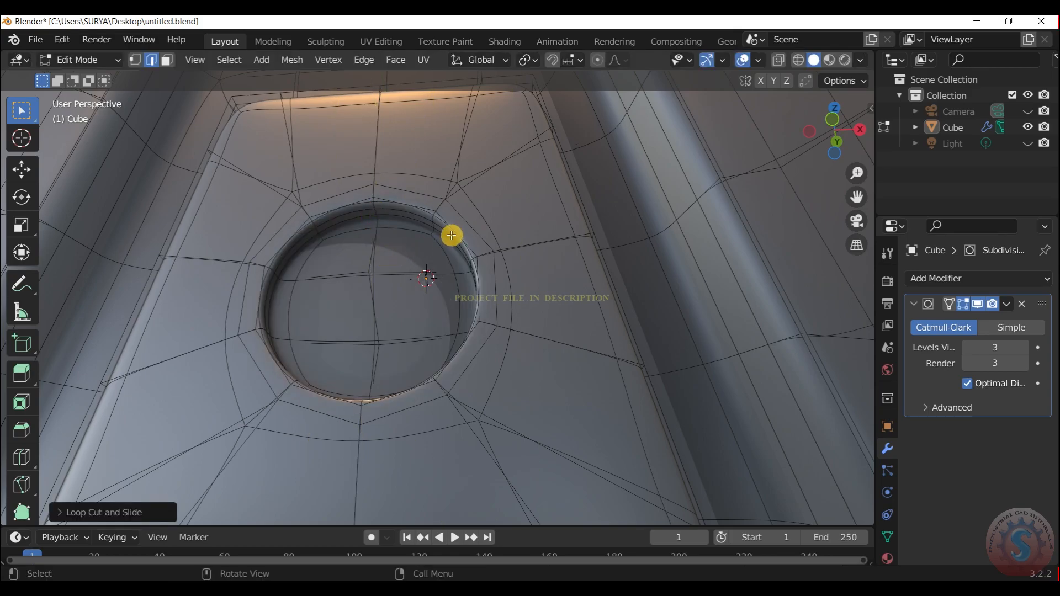
Step: Select the entire mesh, merge its vertices by distance, and clear the selection
scroll(484, 225, "down", 7)
left_click_drag(832, 134, 822, 156)
scroll(777, 173, "down", 3)
left_click(715, 222)
key("a")
key("m")
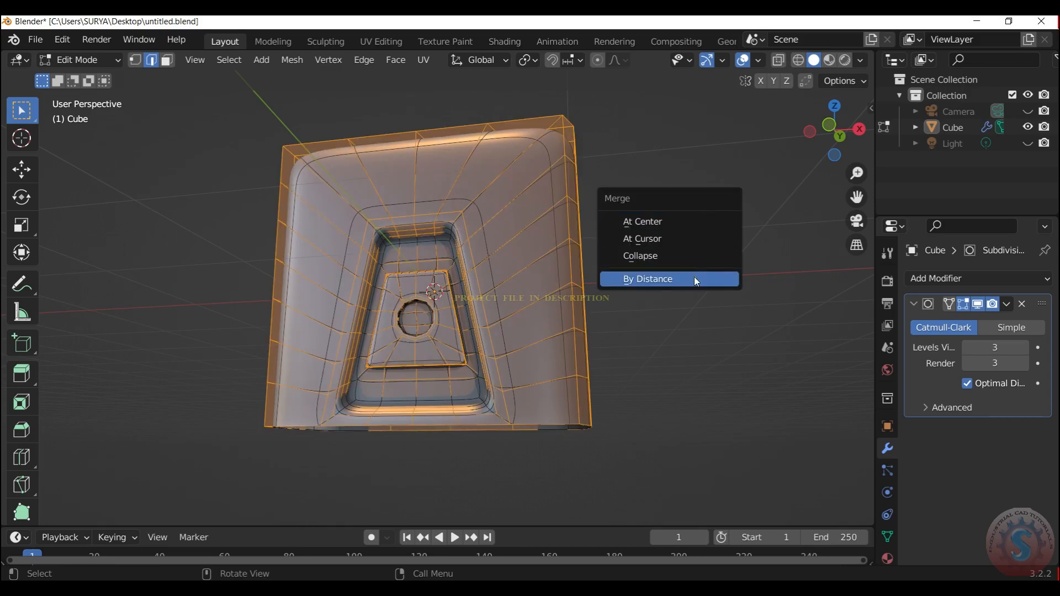
left_click(694, 276)
left_click(724, 238)
Step: Switch to Object Mode with the body deselected and turn off the wireframe overlay
left_click_drag(834, 155, 828, 182)
left_click(78, 60)
left_click(91, 75)
left_click(486, 144)
left_click(694, 114)
scroll(640, 222, "up", 4)
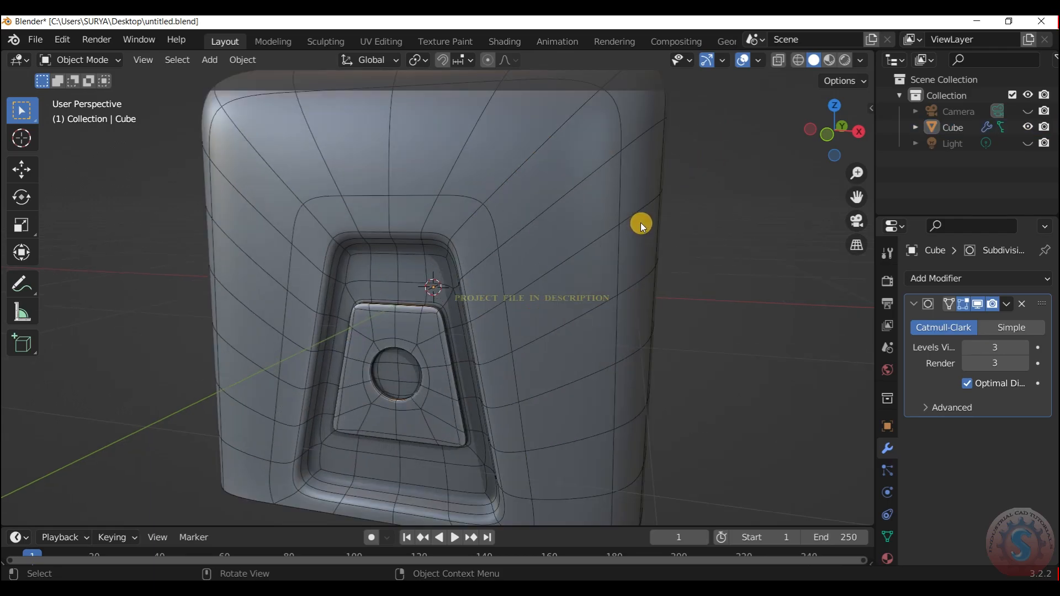
left_click(756, 60)
left_click(658, 326)
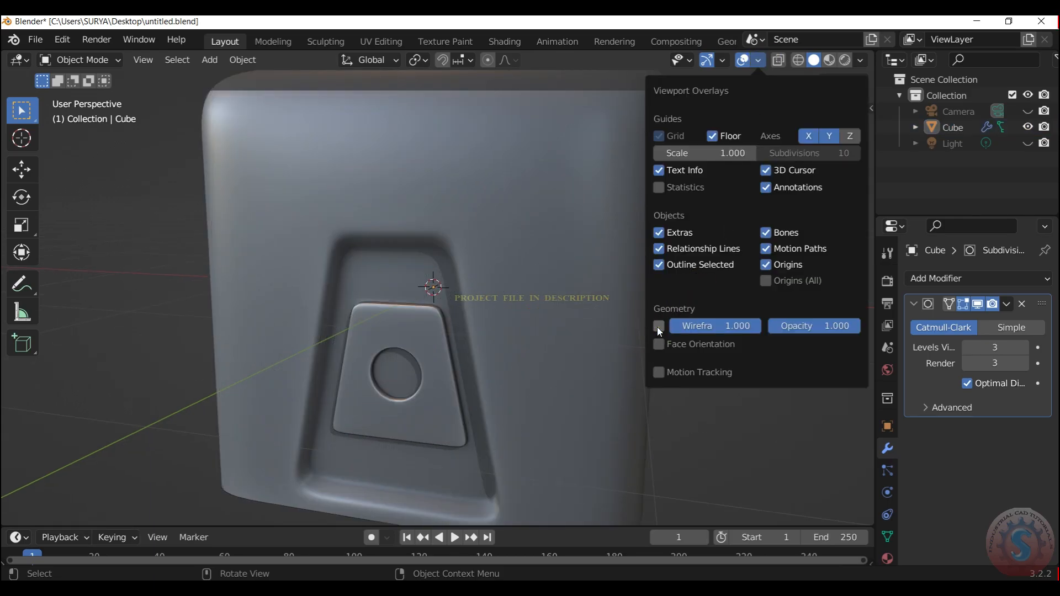
Step: Add a loop cut around the side wall of the trapezoid recess in Edit Mode, and return to Object Mode
left_click(489, 283)
left_click(94, 62)
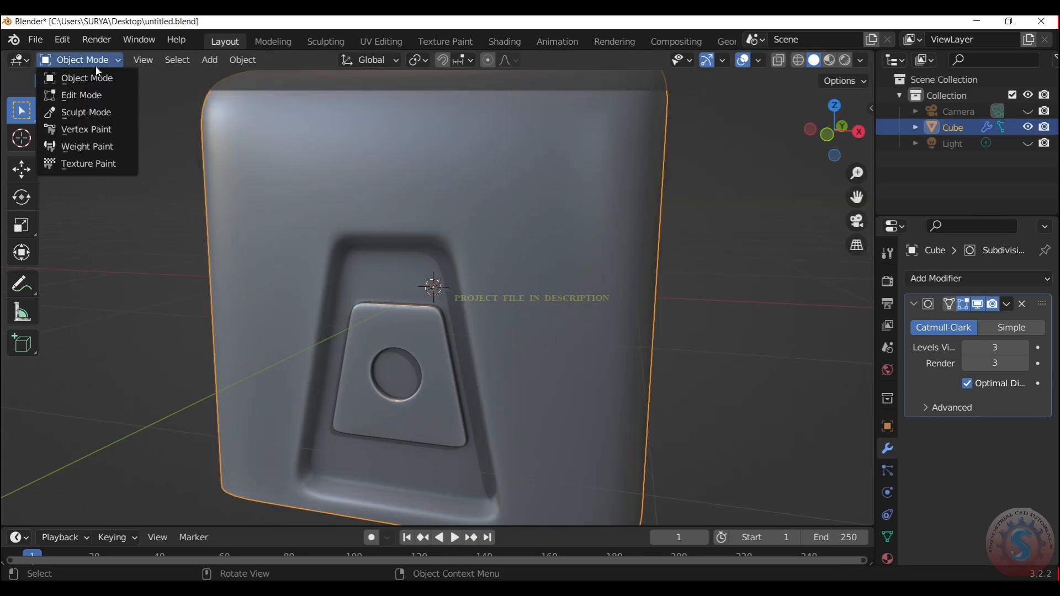
left_click(83, 95)
left_click_drag(857, 123, 845, 138)
key("ctrl+r")
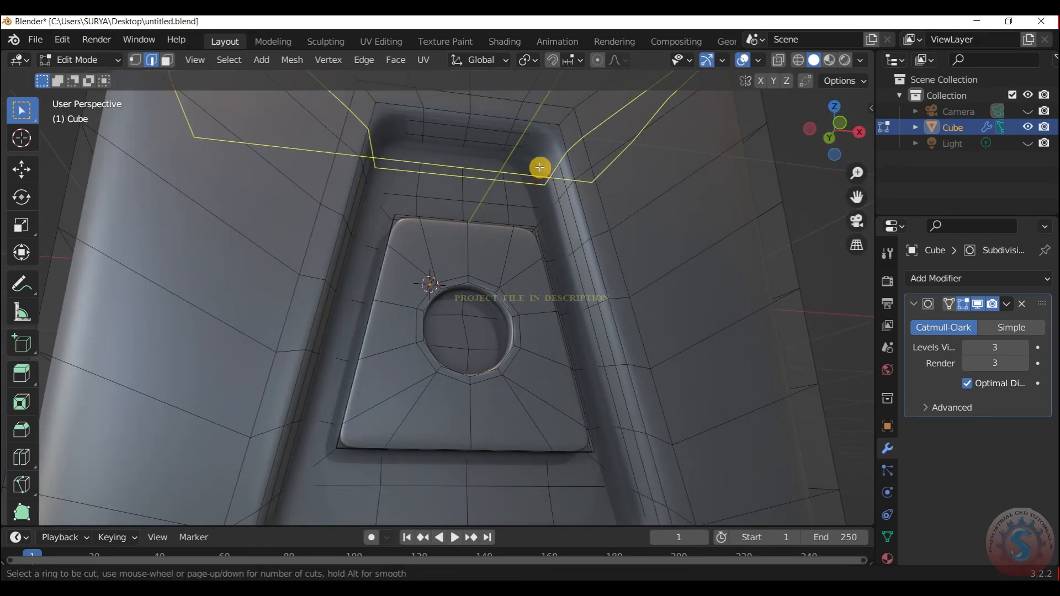
double_click(505, 152)
scroll(493, 231, "down", 1)
left_click_drag(816, 145, 795, 138)
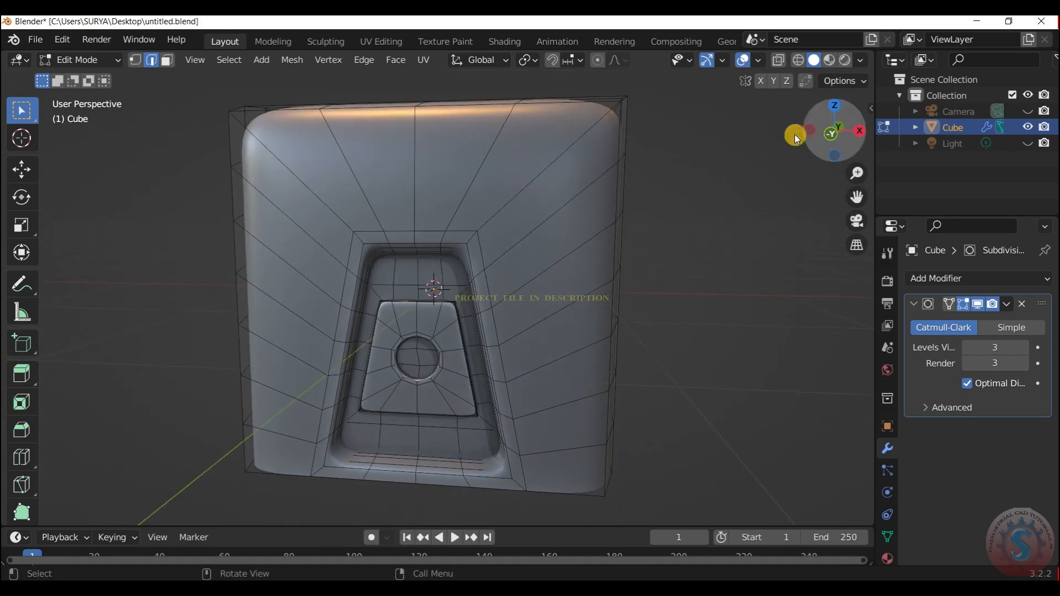
left_click(103, 60)
left_click(105, 79)
left_click(148, 138)
scroll(684, 215, "up", 5)
mouse_move(819, 138)
left_mouse_down()
mouse_move(800, 123)
mouse_move(815, 141)
left_mouse_up()
scroll(809, 125, "down", 4)
left_click(84, 61)
left_click(83, 91)
key("ctrl+r")
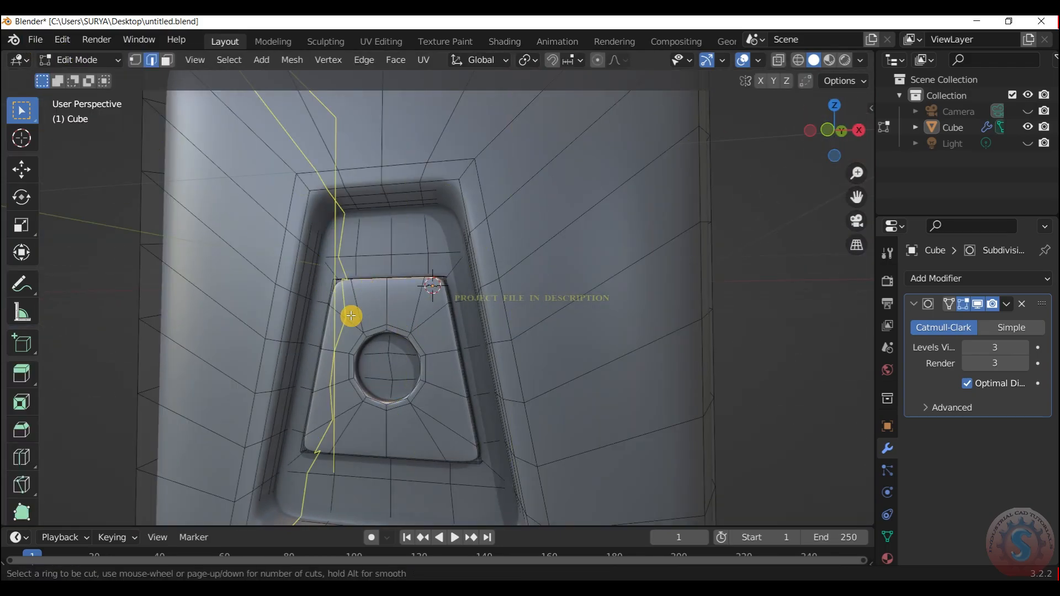
key("Escape")
left_click(77, 62)
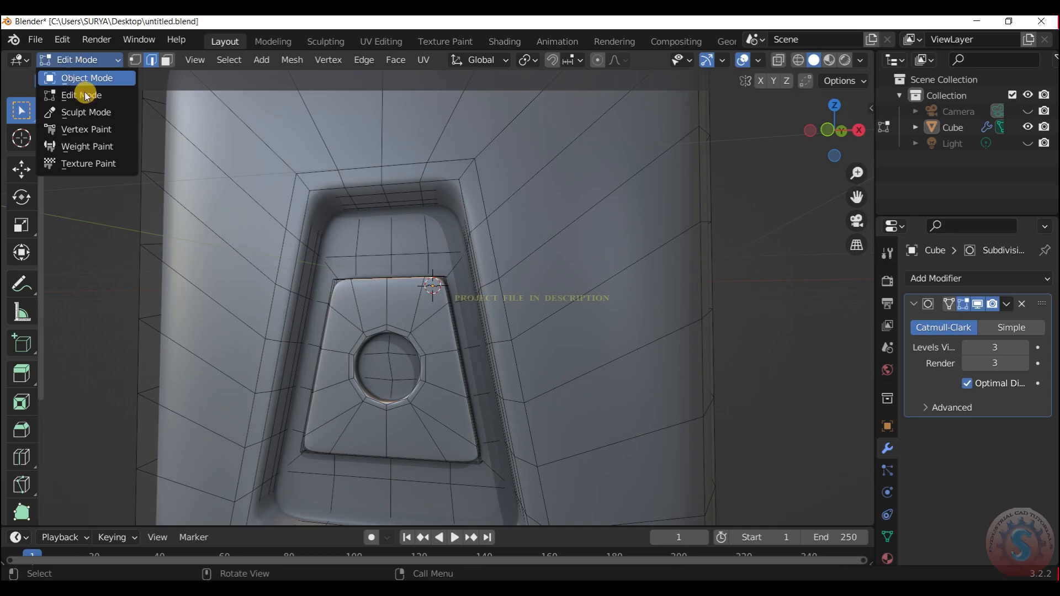
left_click(77, 79)
Step: Save the tightened recess and panel edges to untitled.blend
scroll(811, 145, "down", 4)
left_click_drag(817, 146, 783, 147)
left_click(29, 43)
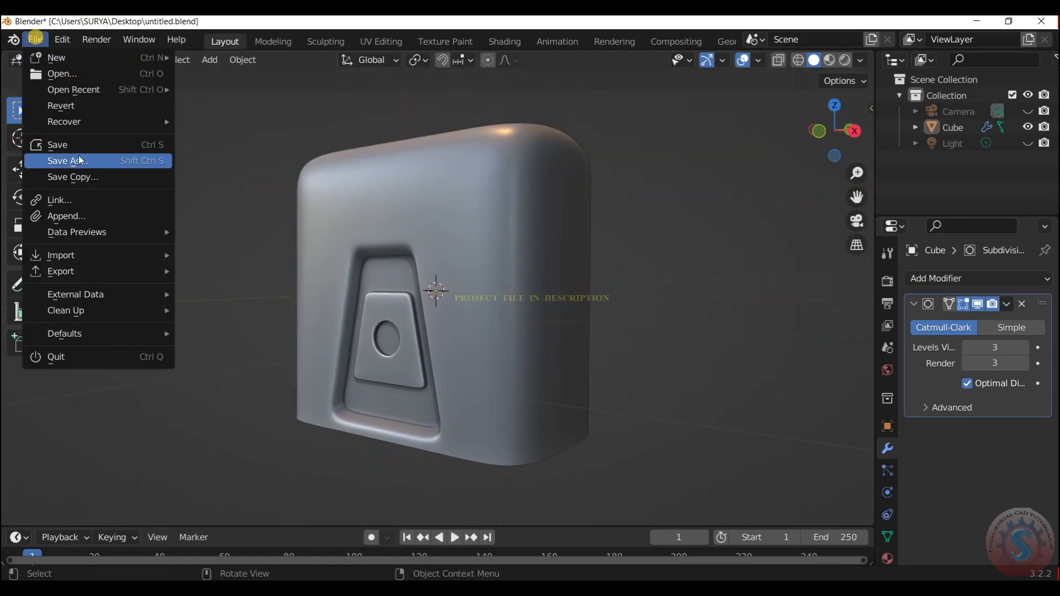
left_click(81, 148)
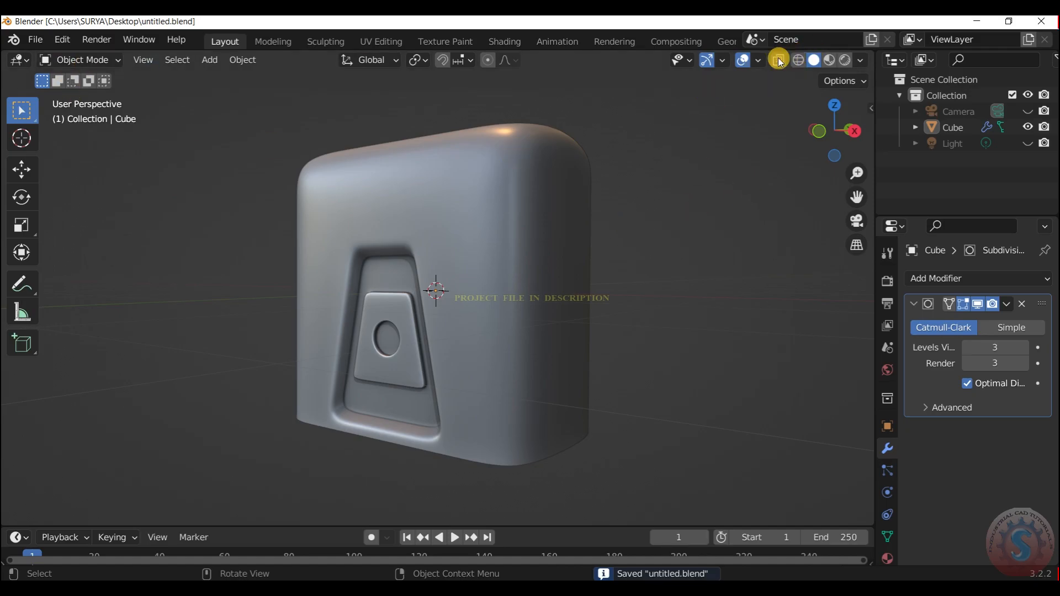
Step: Turn on the wireframe overlay to examine the edge flow over the whole body
left_click(758, 60)
left_click(658, 326)
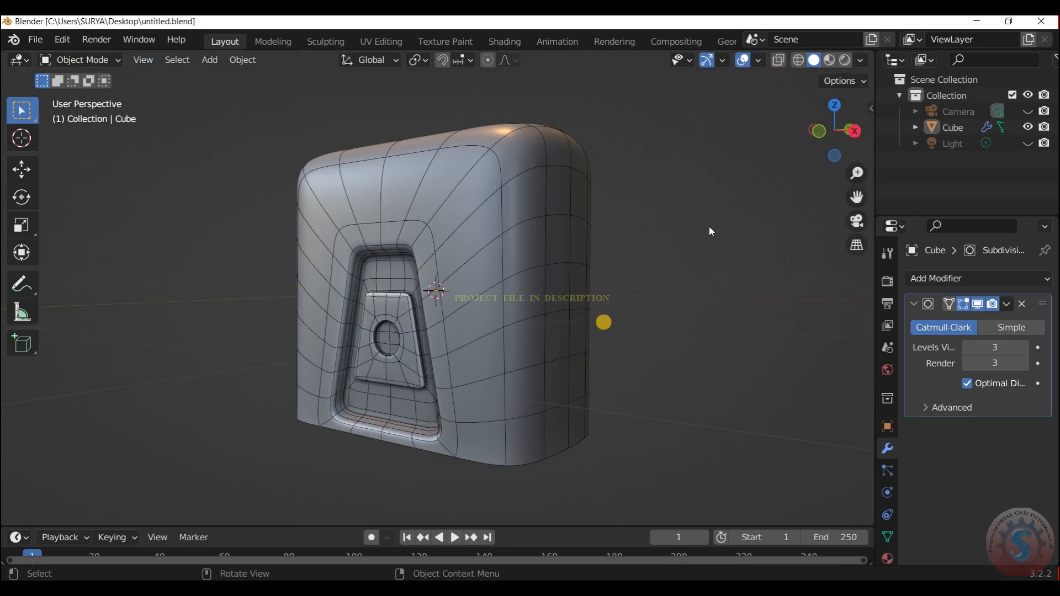
scroll(841, 127, "up", 3)
mouse_move(841, 127)
left_mouse_down()
mouse_move(825, 137)
mouse_move(820, 121)
mouse_move(836, 125)
mouse_move(818, 120)
mouse_move(830, 133)
left_mouse_up()
scroll(834, 128, "down", 2)
Step: Collapse the Subdivision modifier's settings and try a Solidify modifier with a thickness of -0.03 m on the body
left_click(914, 303)
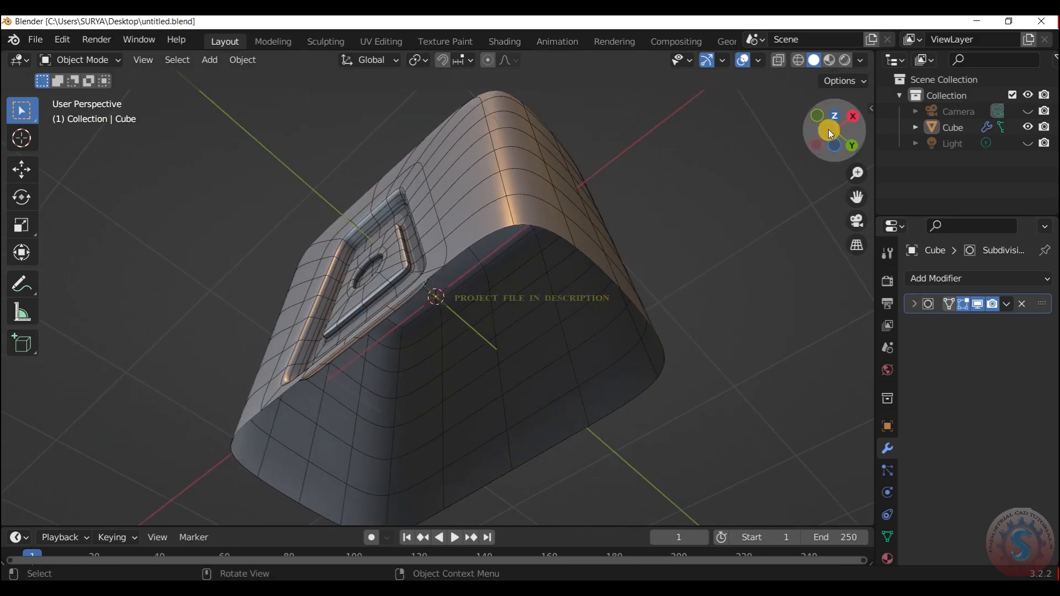
left_click(1003, 274)
left_click(742, 538)
left_click_drag(843, 111, 828, 133)
mouse_move(996, 368)
left_mouse_down()
mouse_move(1015, 368)
mouse_move(995, 373)
left_mouse_up()
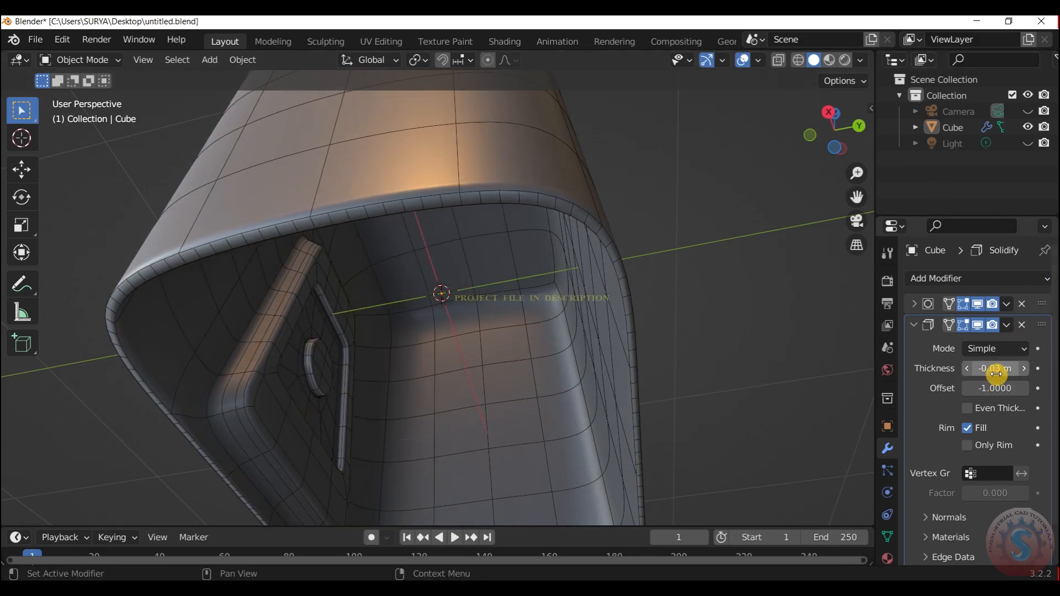
key("Return")
mouse_move(823, 128)
left_mouse_down()
mouse_move(812, 130)
mouse_move(828, 119)
left_mouse_up()
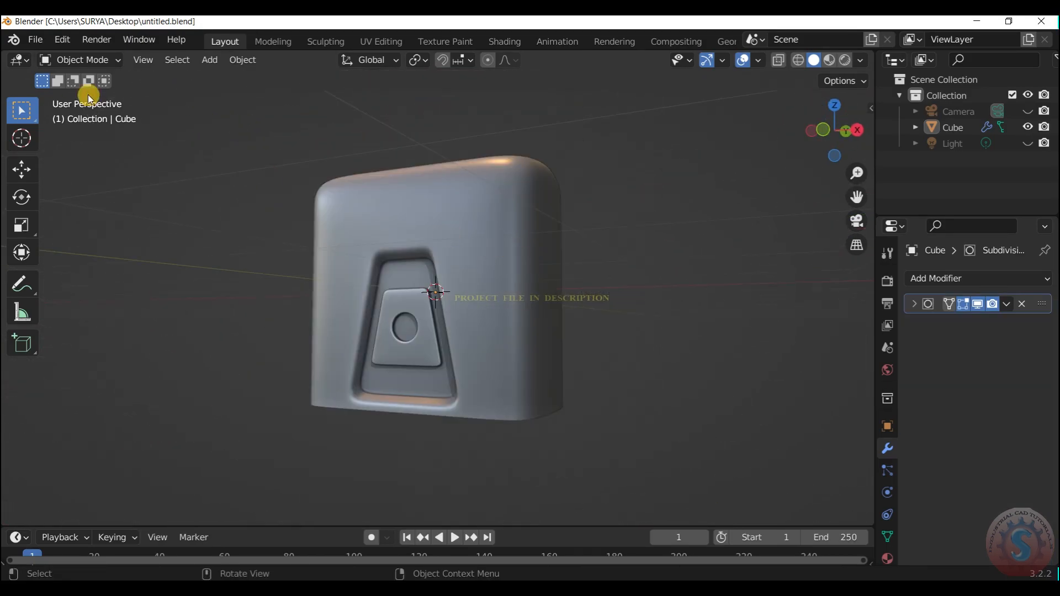
left_click(97, 59)
left_click(102, 97)
left_click(228, 151)
left_click(91, 58)
left_click(93, 78)
scroll(574, 187, "up", 1)
scroll(574, 186, "up", 1)
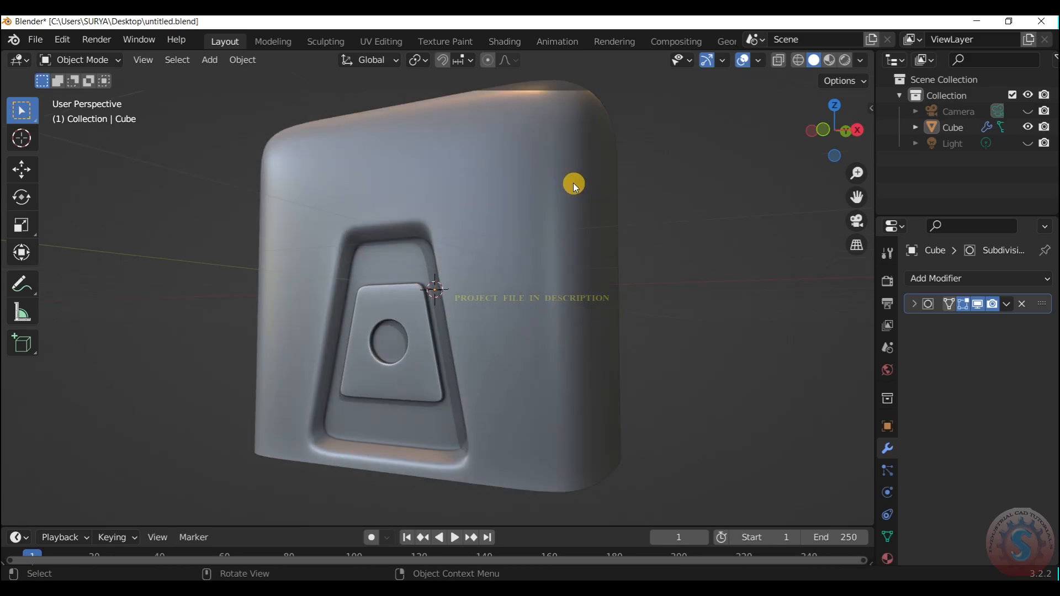
mouse_move(828, 129)
left_mouse_down()
mouse_move(839, 118)
mouse_move(822, 91)
mouse_move(831, 124)
left_mouse_up()
scroll(826, 112, "down", 4)
scroll(831, 127, "up", 2)
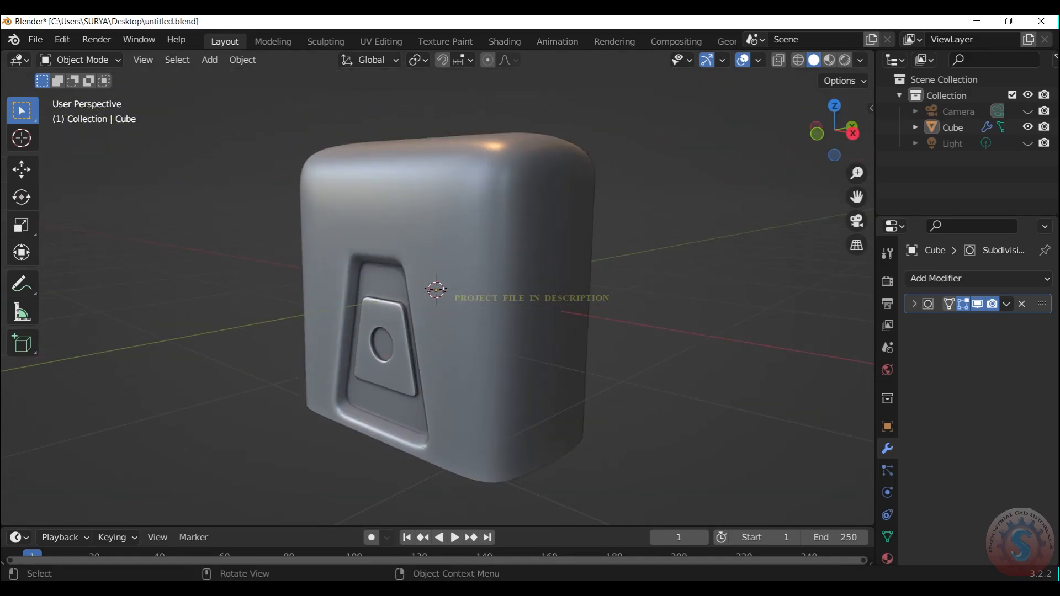
Step: Save the finished body to untitled.blend
left_click(41, 38)
left_click(62, 143)
left_click_drag(856, 197, 887, 181)
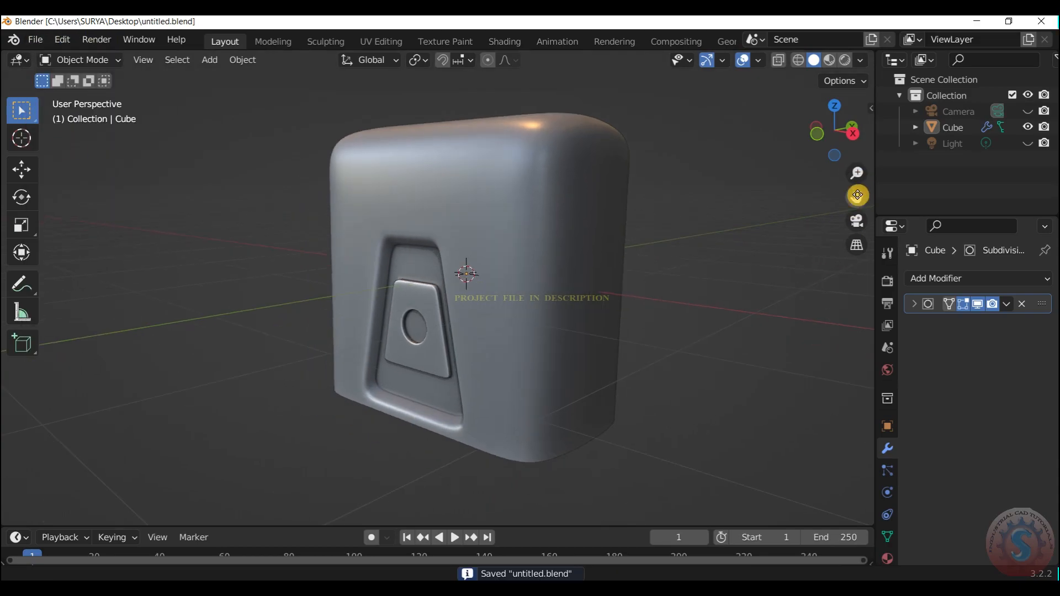
left_click_drag(833, 144, 795, 159)
Step: Try the rainbow normal, glossy red and glossy dark grey MatCaps in the viewport shading
left_click(861, 60)
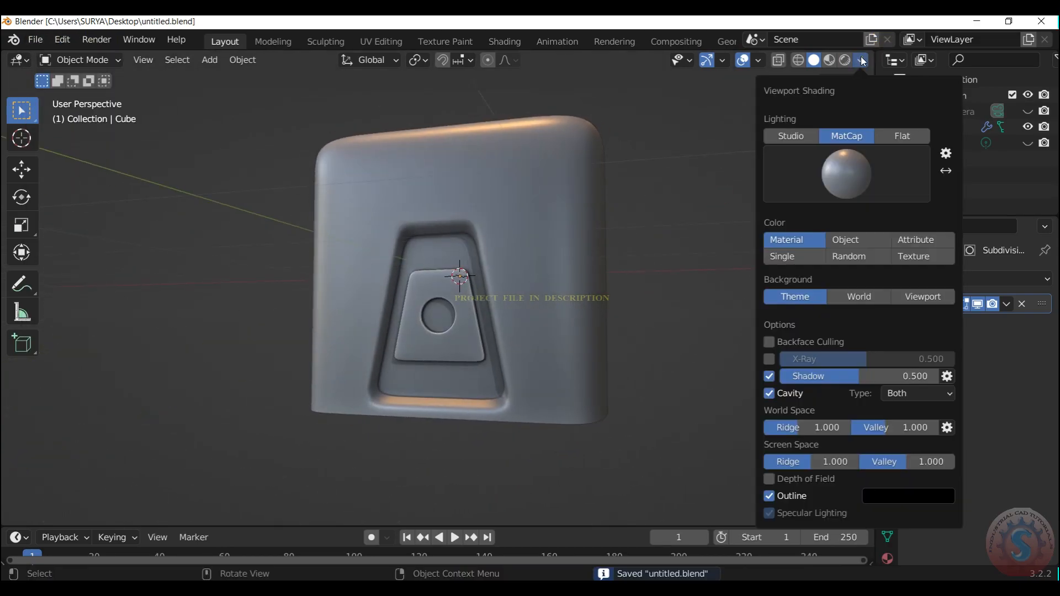
left_click(862, 60)
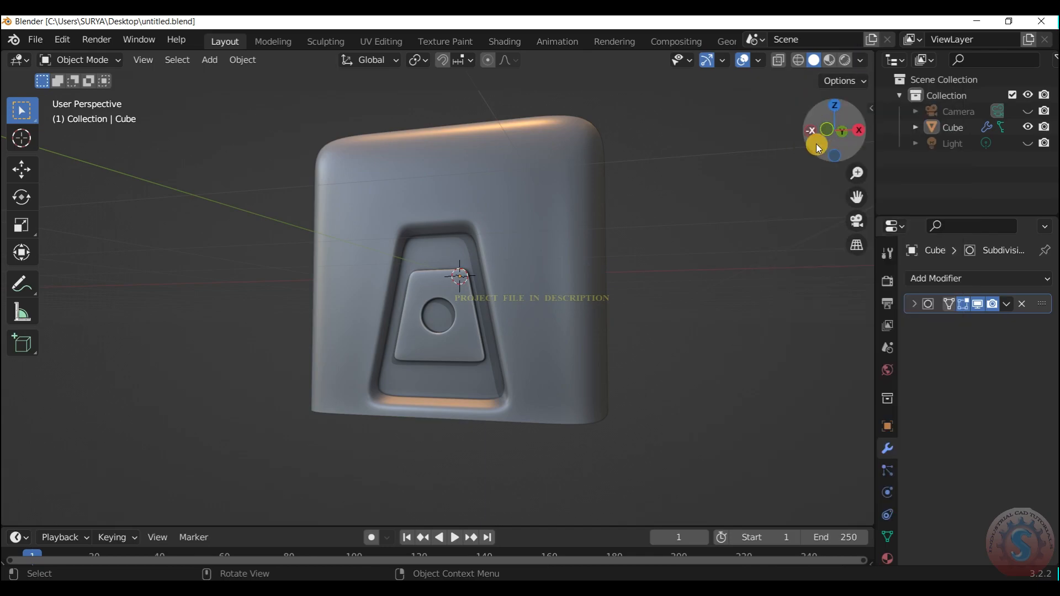
left_click_drag(809, 144, 823, 139)
left_click(861, 60)
left_click(846, 174)
left_click(844, 253)
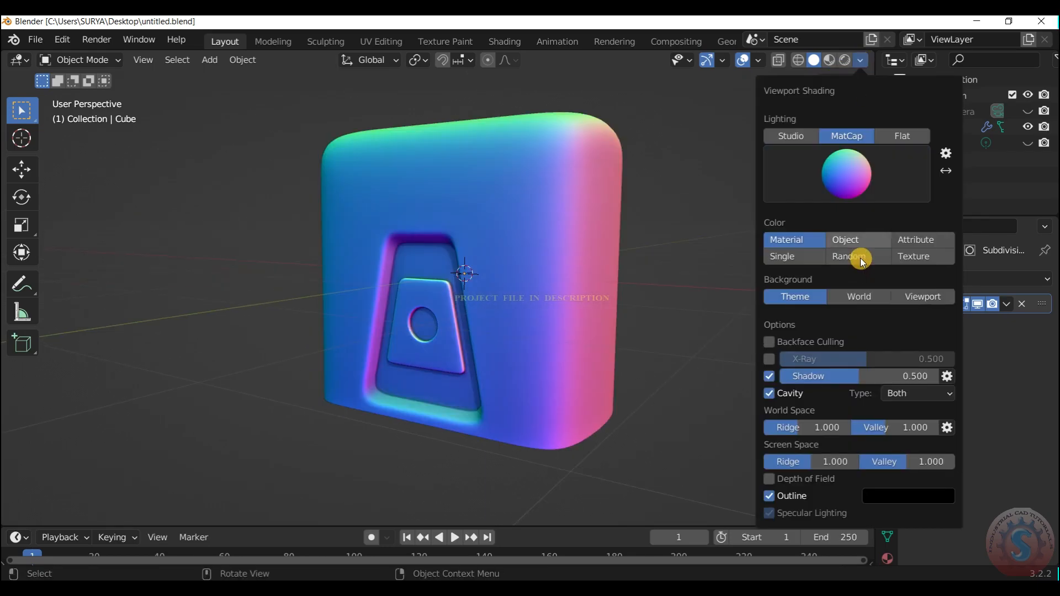
left_click(859, 192)
left_click(861, 276)
left_click(861, 194)
left_click(898, 282)
Step: Try the white, pale beige, orange, brown and red clay MatCaps on the body
left_click(873, 183)
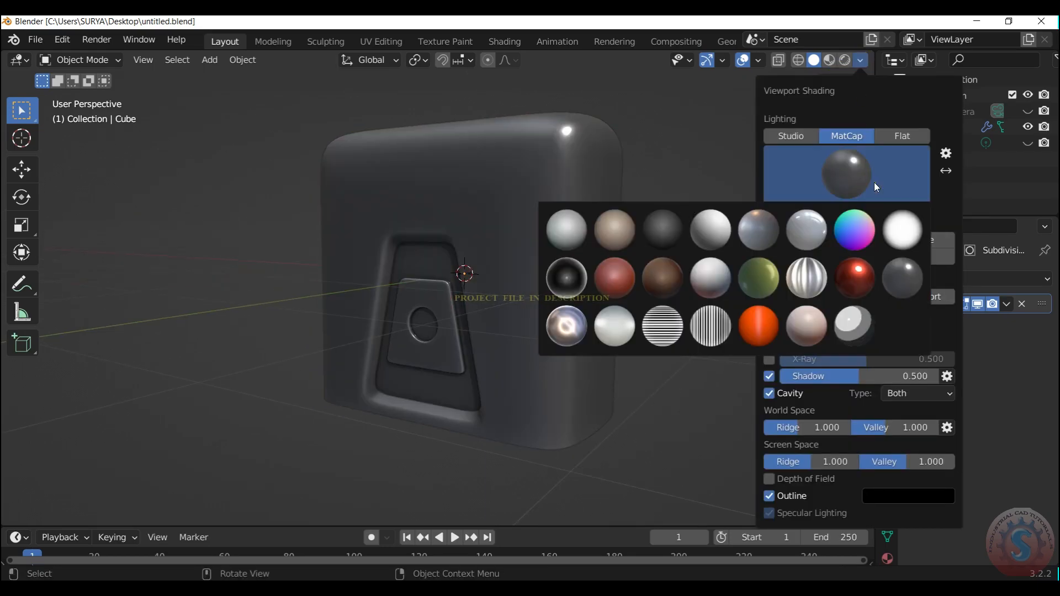
left_click(901, 232)
left_click(843, 174)
left_click(808, 325)
left_click(861, 195)
left_click(766, 340)
left_click(855, 194)
left_click(666, 277)
left_click(846, 182)
left_click(615, 277)
Step: Set the viewport MatCap to the shiny metallic one and inspect the body from several angles
left_click(789, 174)
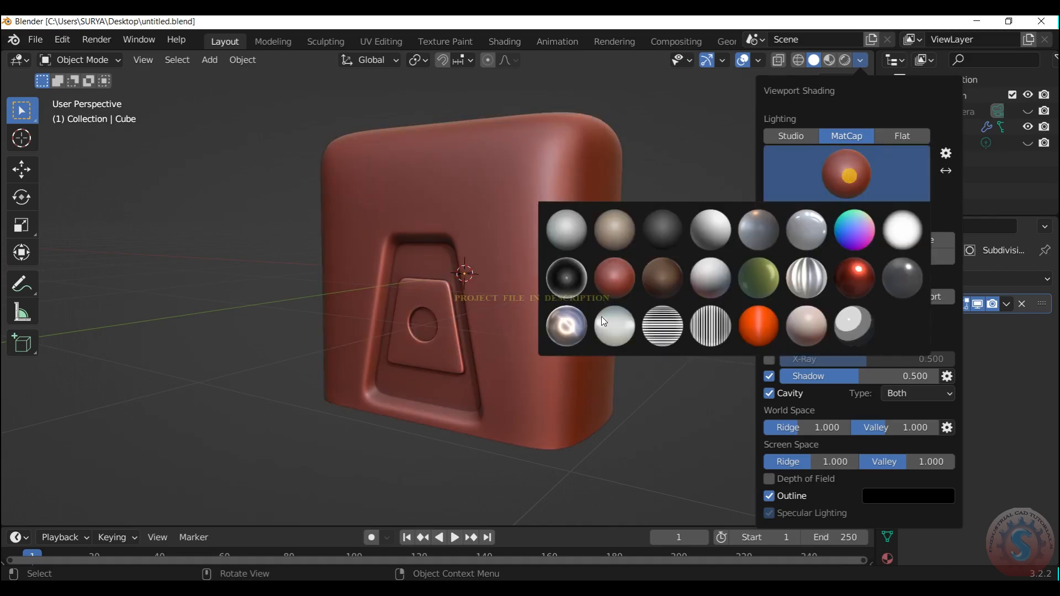
left_click(566, 325)
left_click(846, 172)
mouse_move(812, 110)
left_mouse_down()
mouse_move(789, 118)
mouse_move(794, 218)
mouse_move(667, 94)
mouse_move(856, 171)
left_mouse_up()
scroll(833, 130, "down", 3)
left_click_drag(833, 130, 799, 36)
scroll(833, 117, "up", 2)
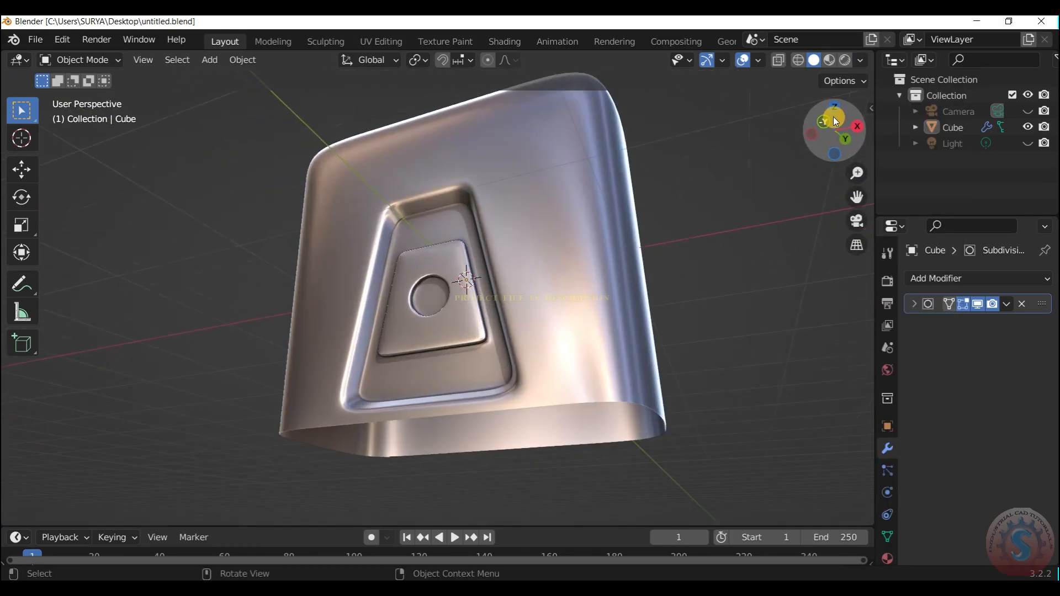
Step: Check the body's control mesh in Edit Mode and return to Object Mode
left_click_drag(853, 136, 850, 67)
left_click(80, 60)
left_click(95, 93)
scroll(372, 120, "up", 2)
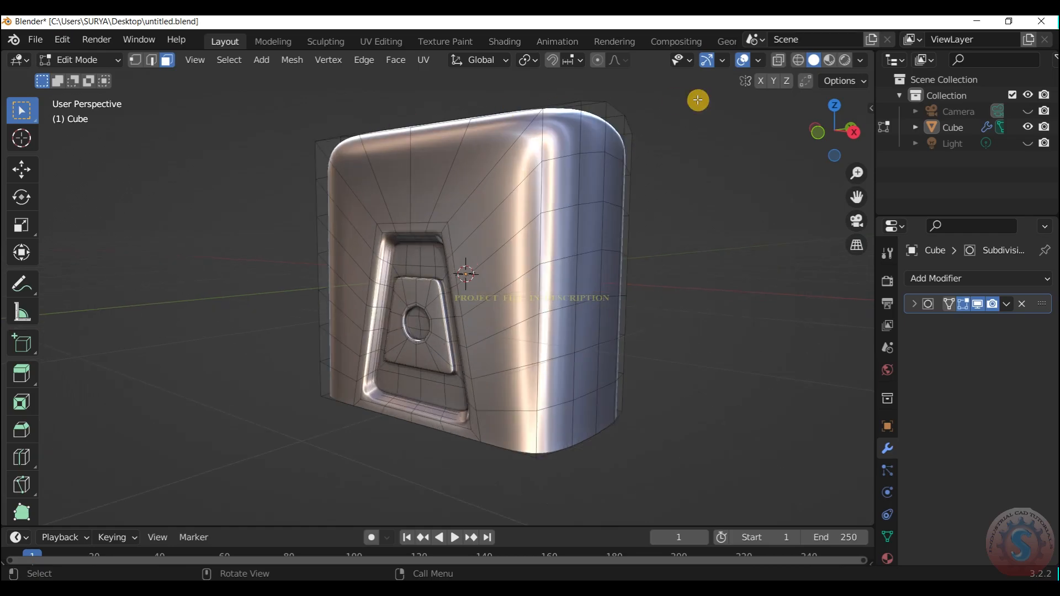
left_click(80, 59)
left_click(73, 80)
Step: Turn on the wireframe overlay and examine the mesh flow around the trapezoid recess, raised panel and circular recess
left_click(760, 59)
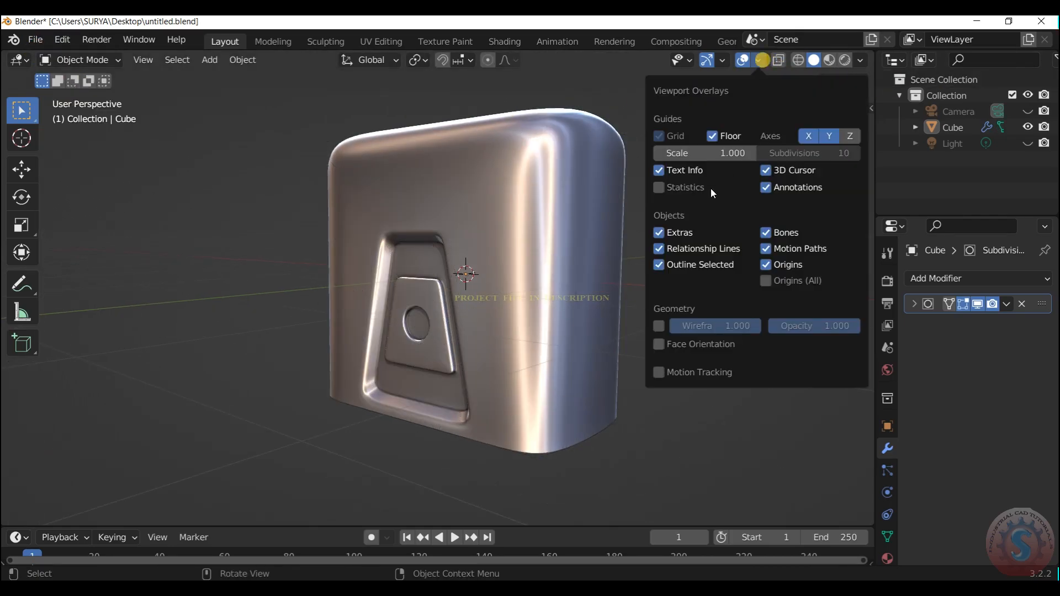
middle_click_drag(535, 107, 474, 215)
left_click_drag(819, 117, 908, 138)
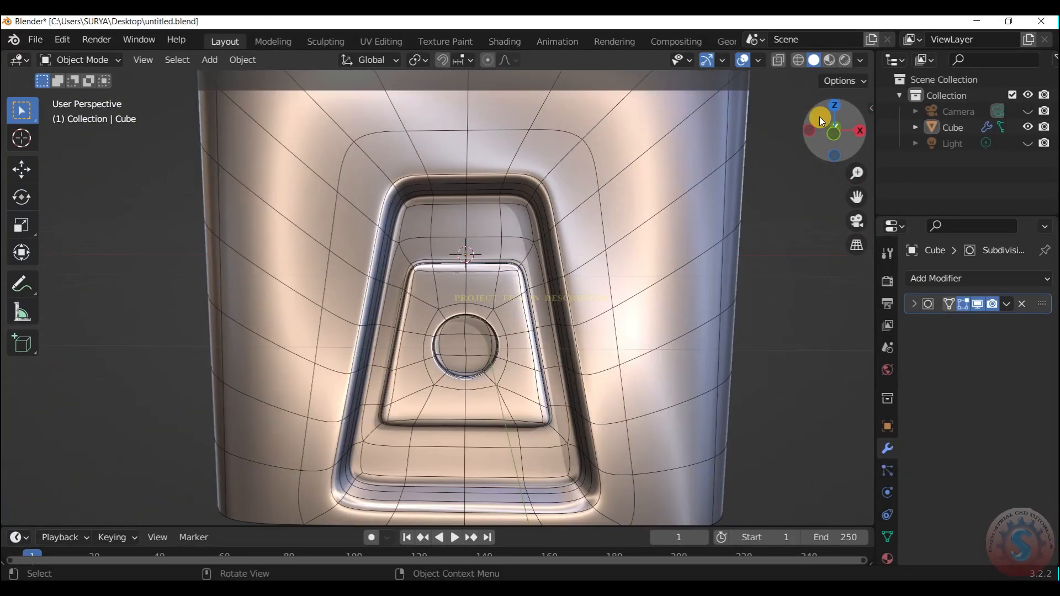
scroll(820, 120, "up", 3)
left_click_drag(819, 117, 822, 138)
scroll(819, 122, "down", 8)
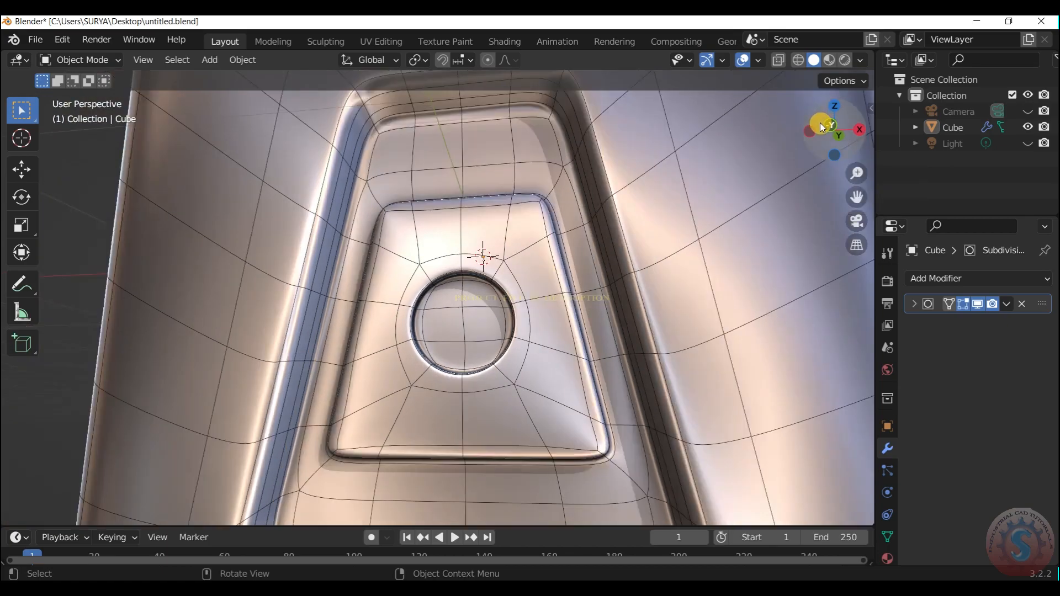
mouse_move(828, 110)
left_mouse_down()
mouse_move(845, 113)
mouse_move(833, 120)
left_mouse_up()
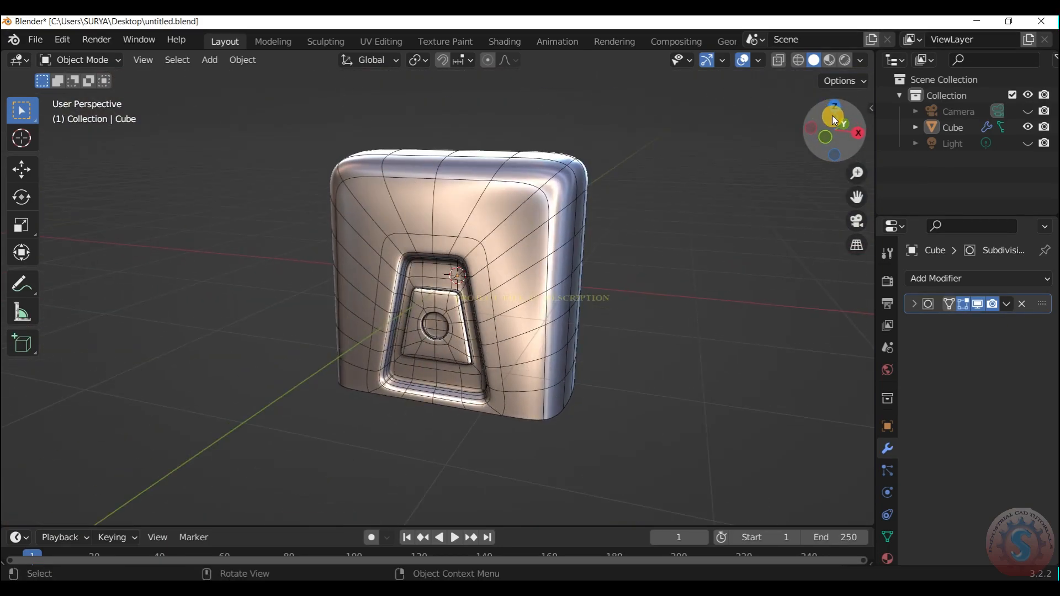
Step: Try the glossy light grey MatCap on the body with the wireframe overlay shown
left_click(869, 59)
left_click(846, 174)
left_click(806, 229)
left_click(846, 174)
left_click(830, 234)
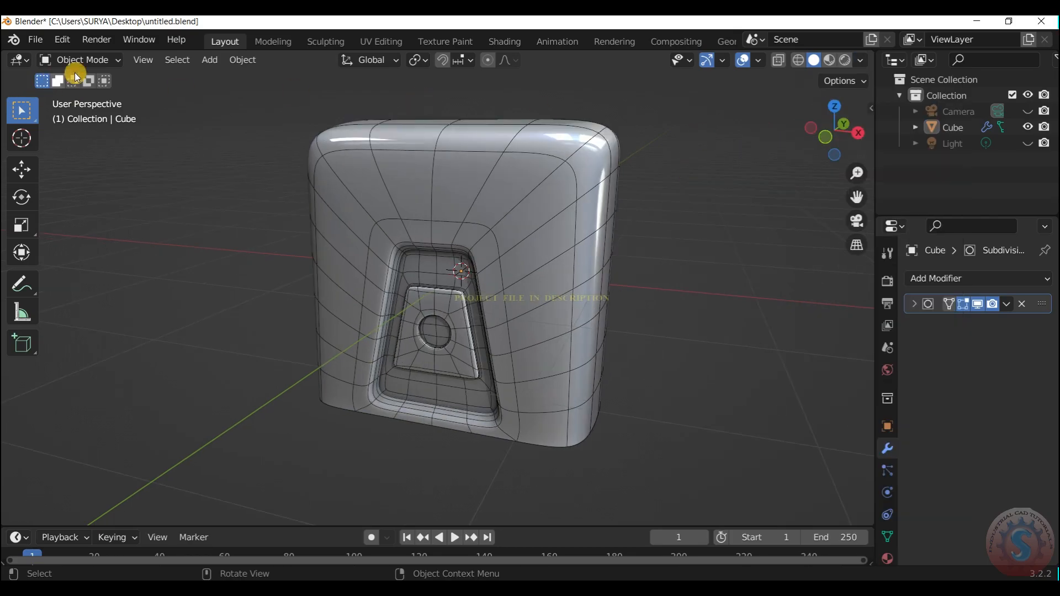
Step: Turn off the wireframe overlay and view the smooth body at an angle
left_click(759, 60)
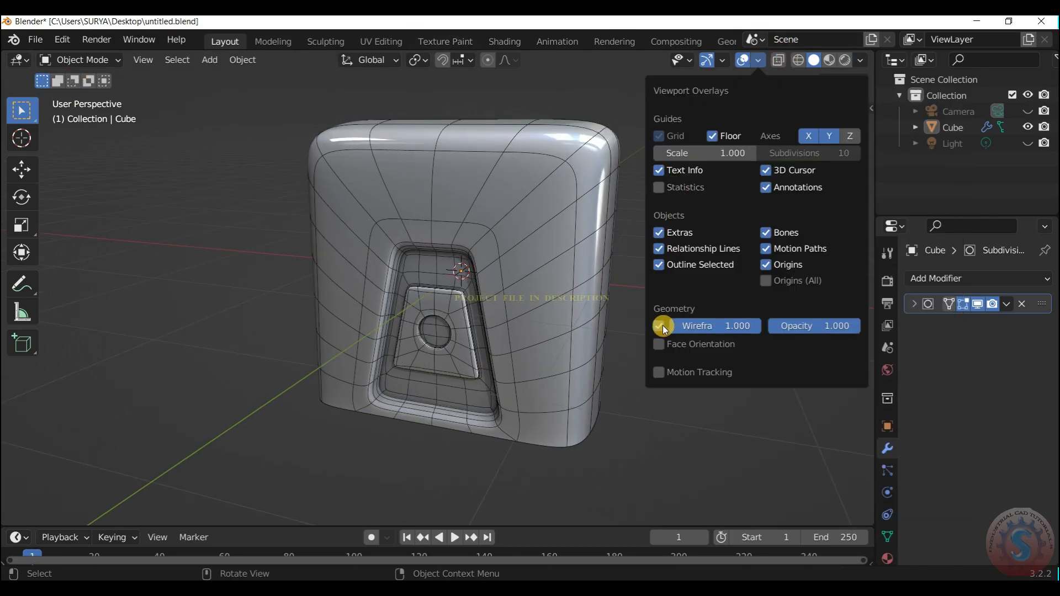
left_click_drag(797, 144, 792, 215)
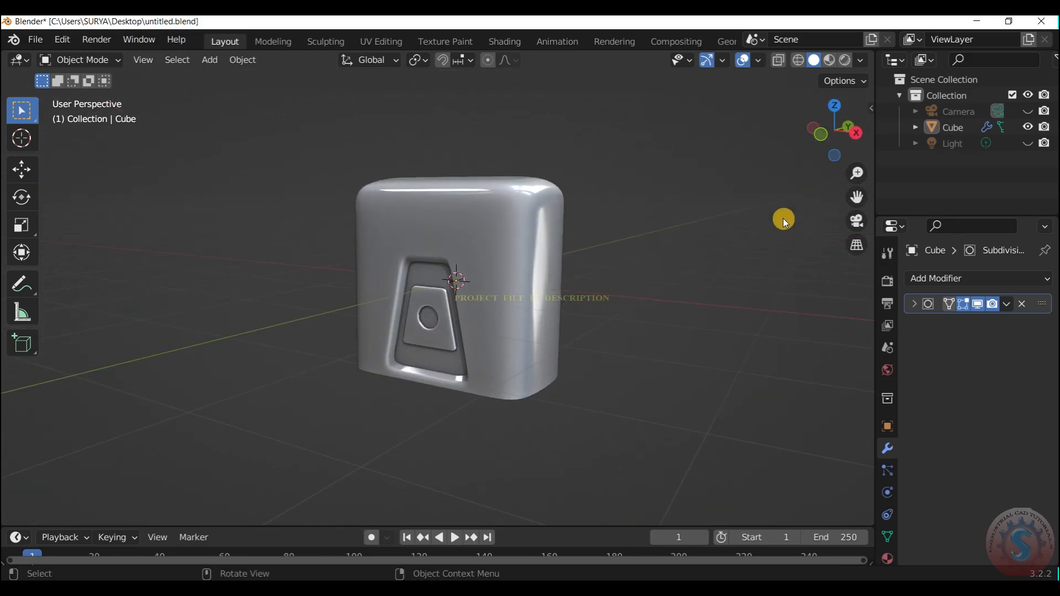
scroll(721, 260, "up", 4)
scroll(721, 260, "down", 2)
Step: Try Studio lighting on the body, and return to MatCap lighting with the blue-grey MatCap that has a warm orange highlight
left_click(860, 61)
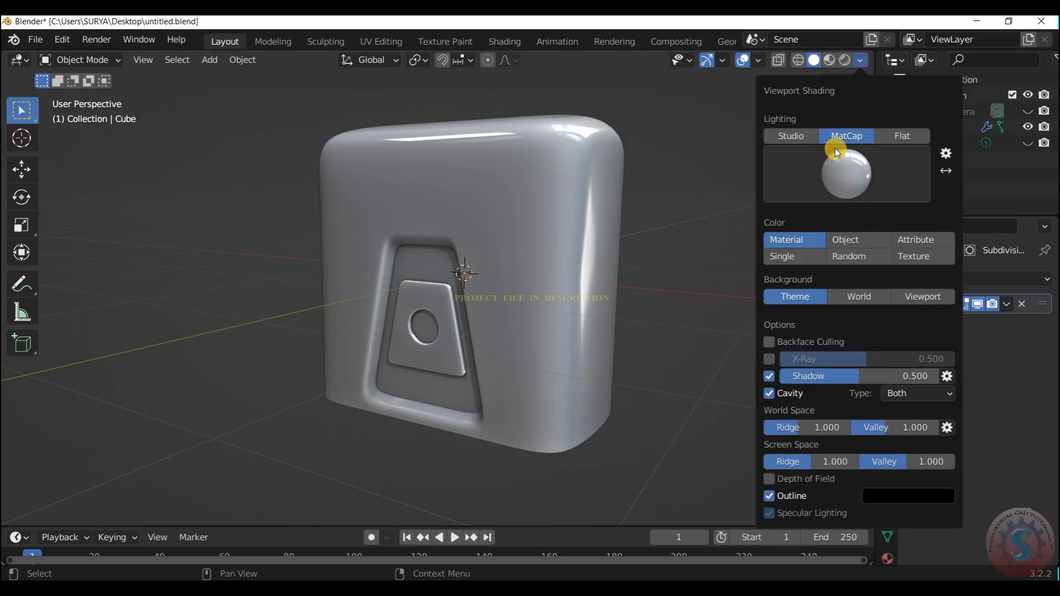
left_click(790, 136)
left_click(824, 174)
left_click(846, 135)
left_click(844, 174)
left_click(759, 229)
scroll(695, 216, "down", 5)
scroll(654, 223, "up", 3)
Step: Try the shiny metallic MatCap on the body again for comparison
left_click(862, 58)
left_click(826, 180)
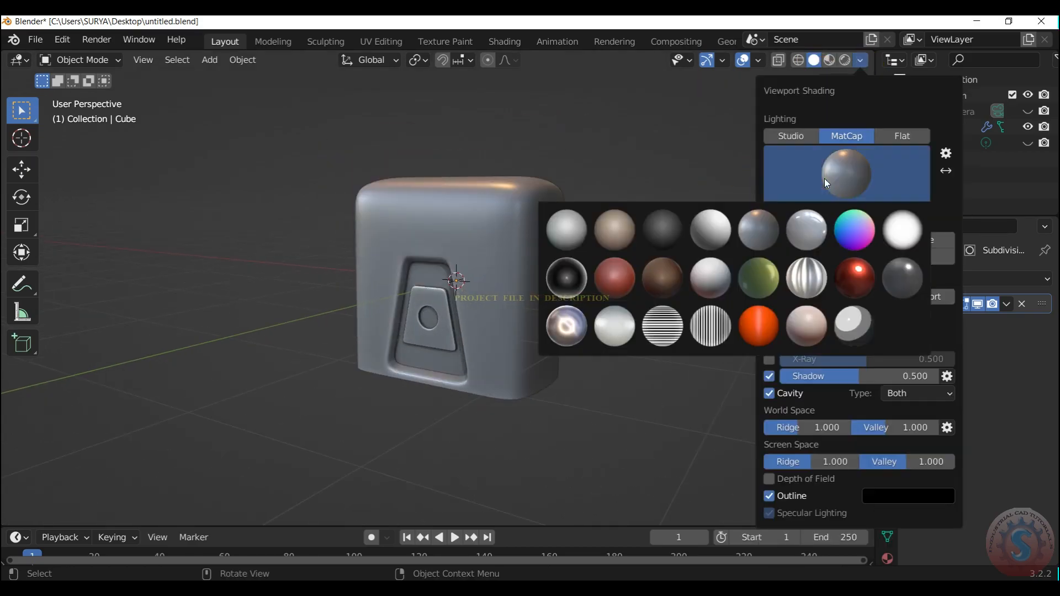
left_click(554, 345)
left_click(650, 383)
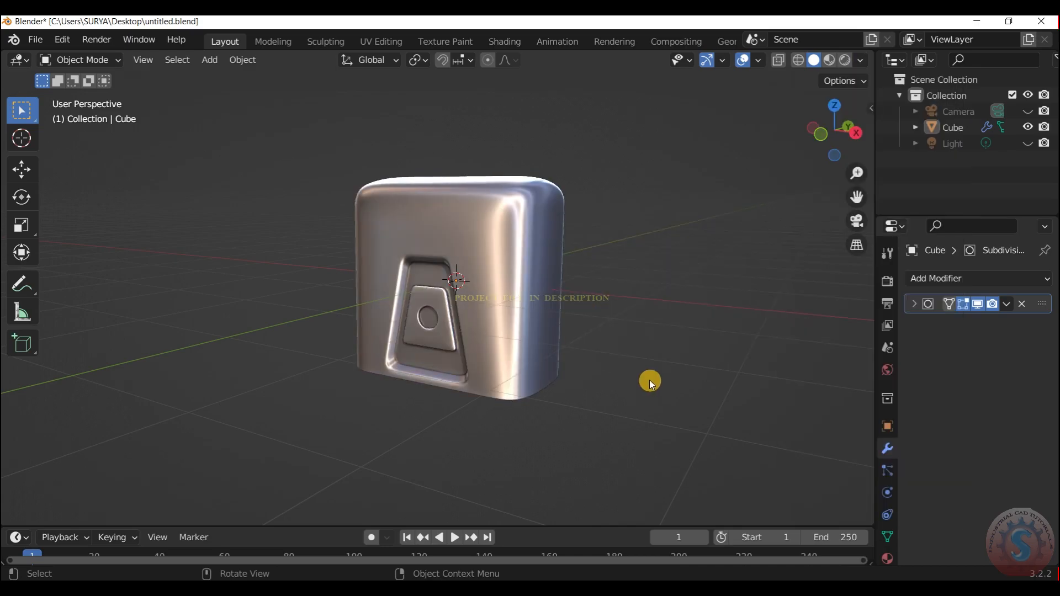
Step: Set the viewport MatCap to the blue-grey one with the warm orange highlight and save untitled.blend
left_click(862, 62)
left_click(845, 174)
left_click(763, 219)
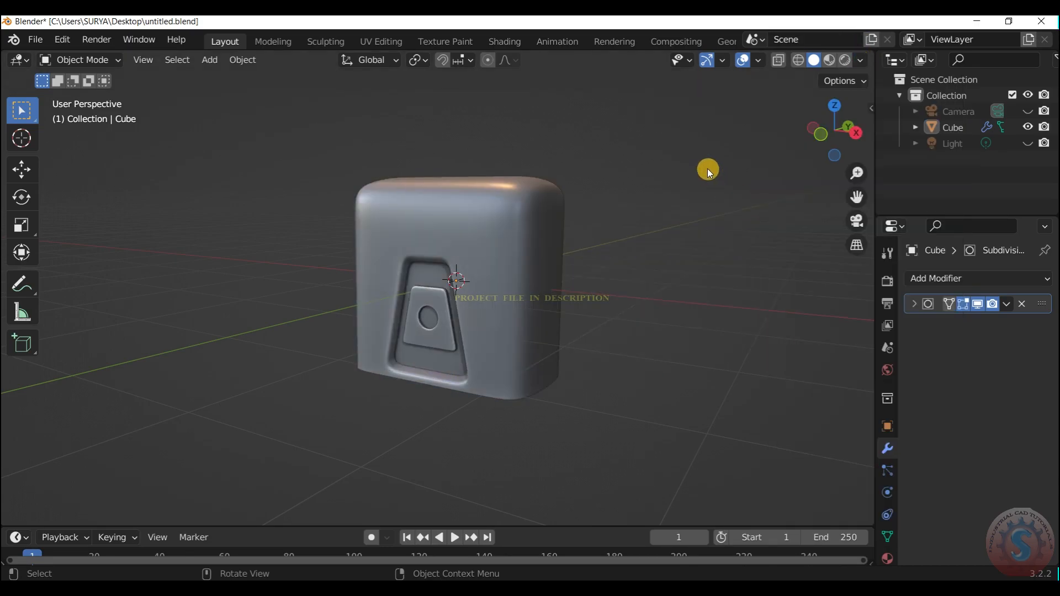
scroll(654, 167, "down", 2)
key("ctrl+s")
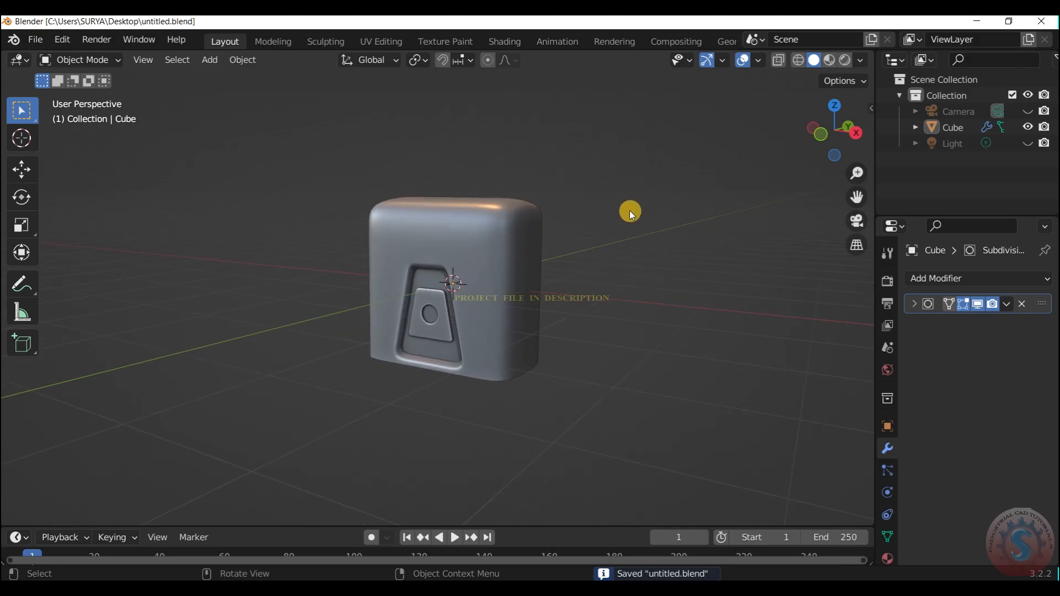